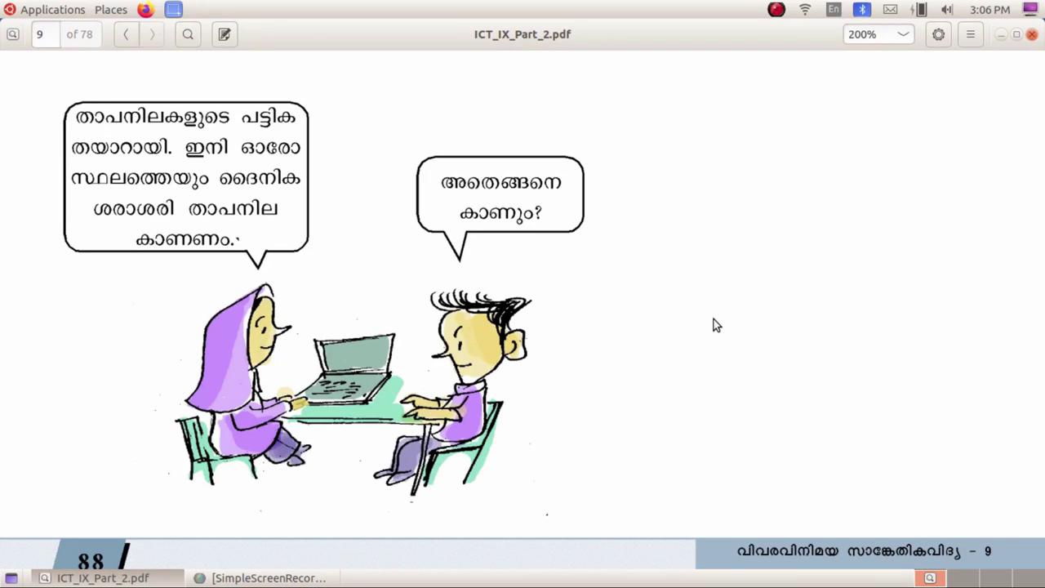
Advance the textbook to page 10's daily mean temperature activity, then minimize the viewer for the desktop
key(Page_Down)
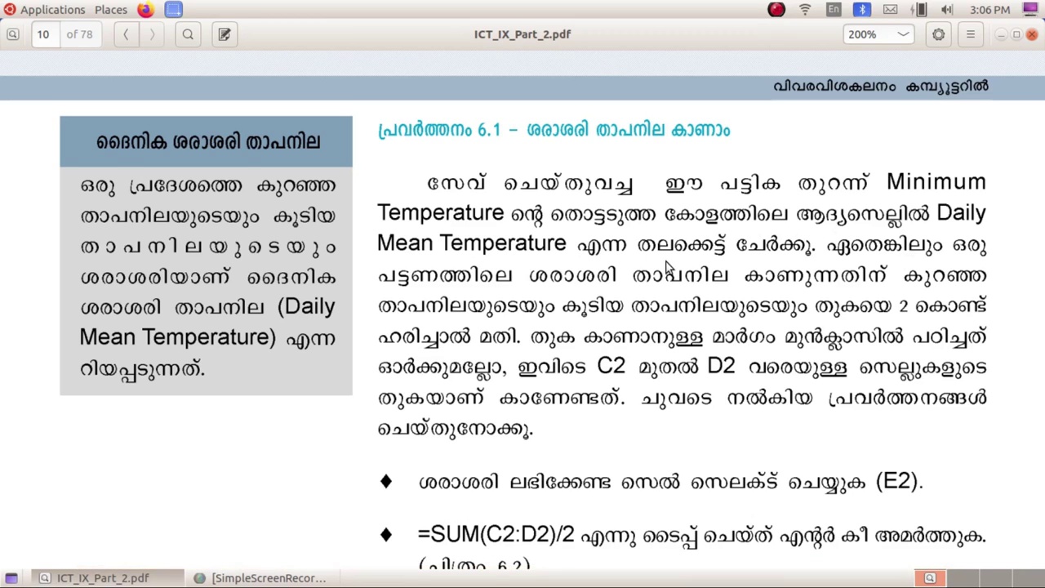
click(1002, 34)
click(53, 55)
Open Temperature.ods from the Students_Works_9 folder in LibreOffice Calc
double_click(622, 189)
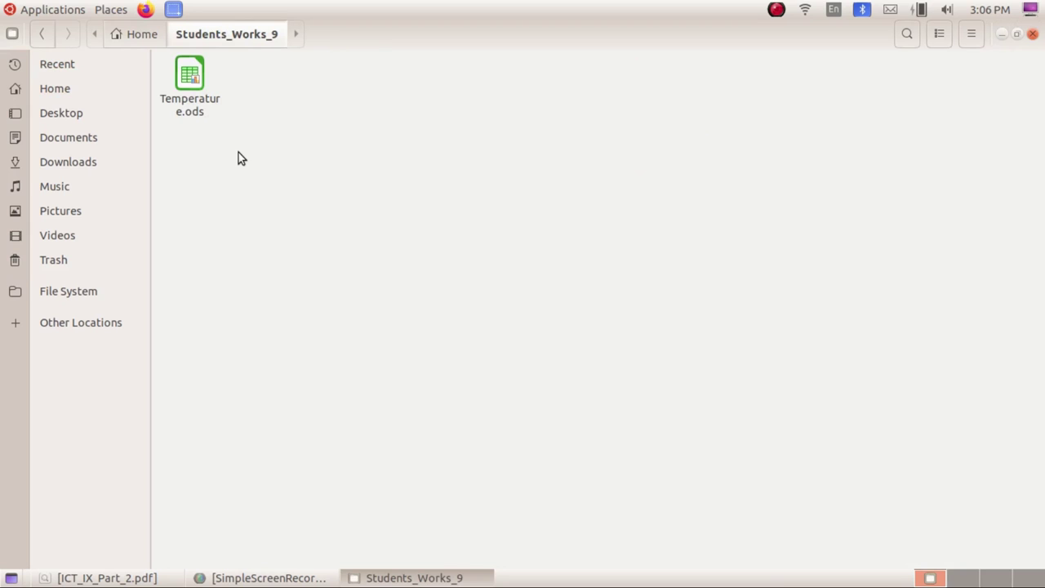
click(183, 106)
click(374, 169)
double_click(188, 104)
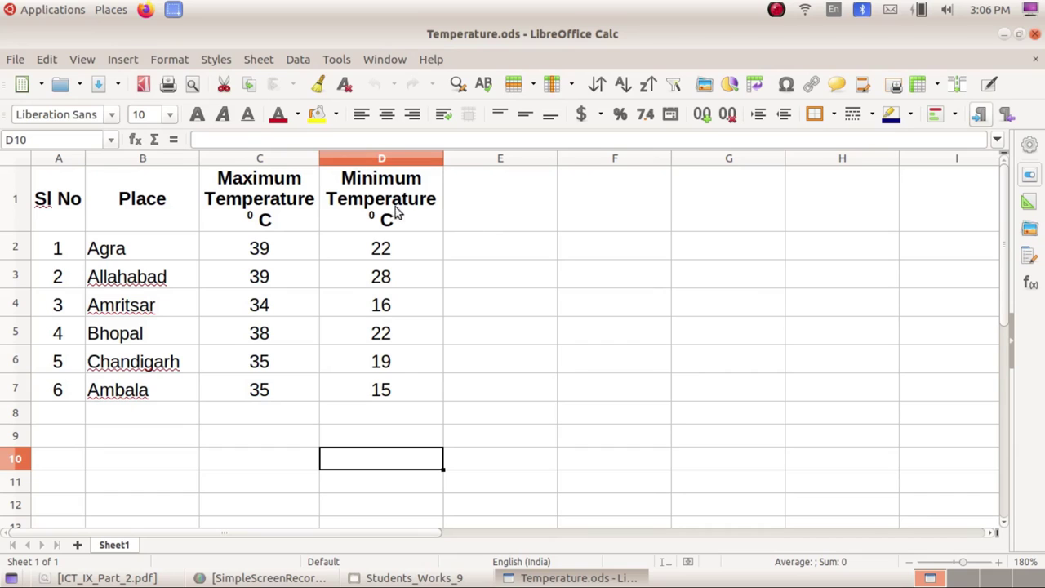
Enter the heading 'Daily mean Temperature' in cell E1
click(487, 217)
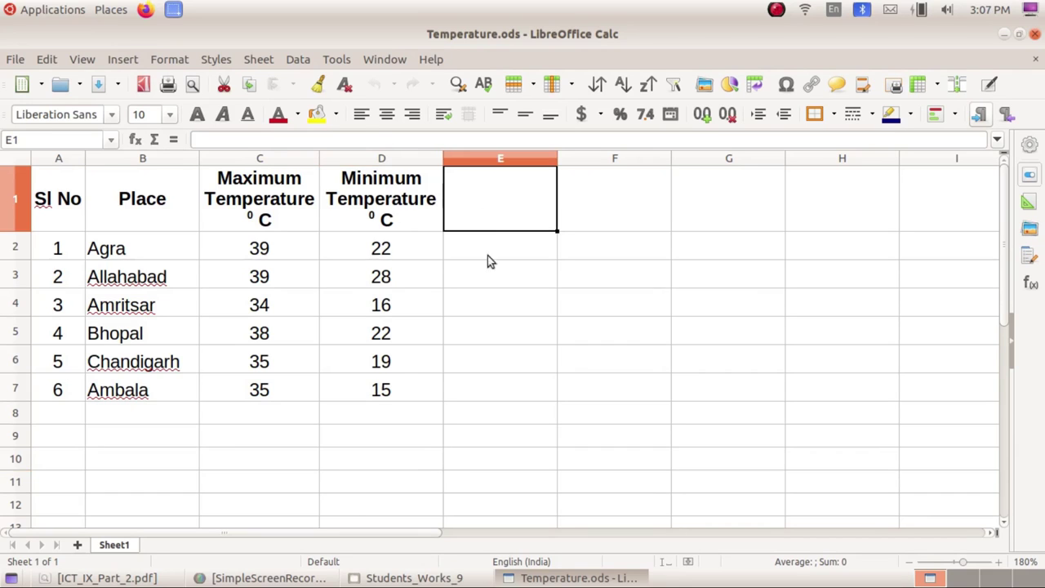
click(114, 577)
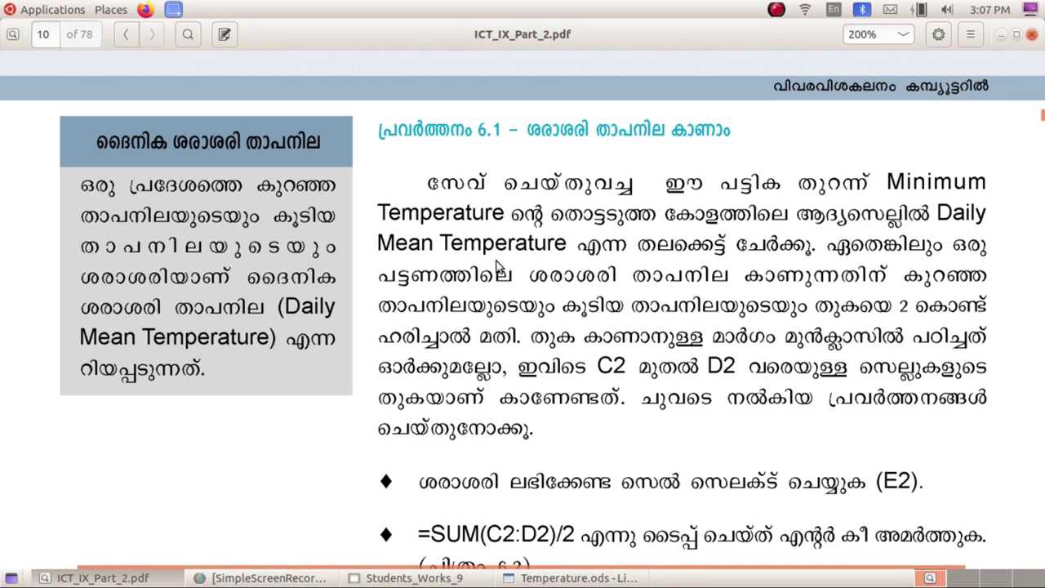
click(121, 576)
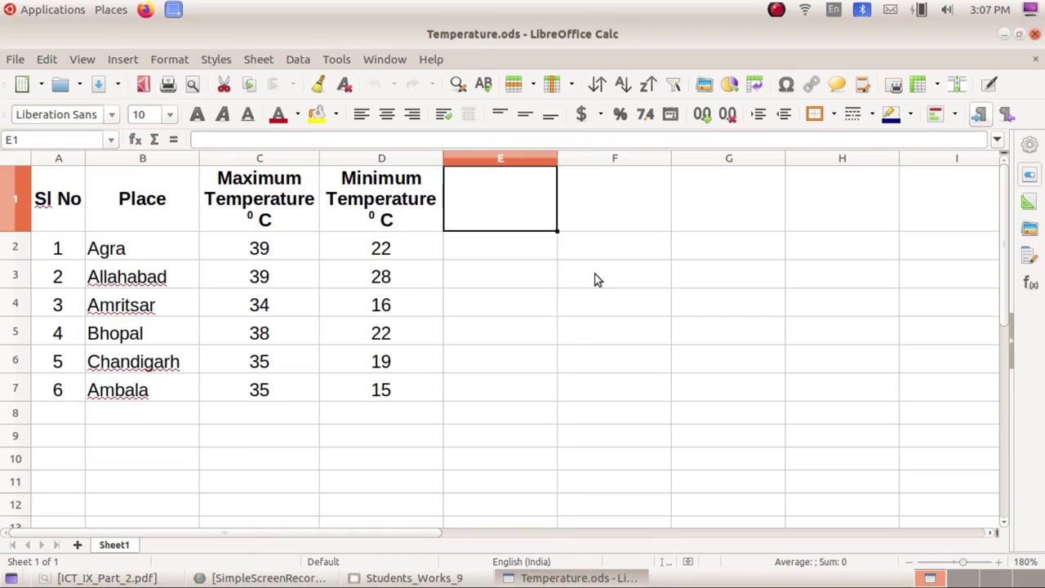
text(Daily mean Temperature)
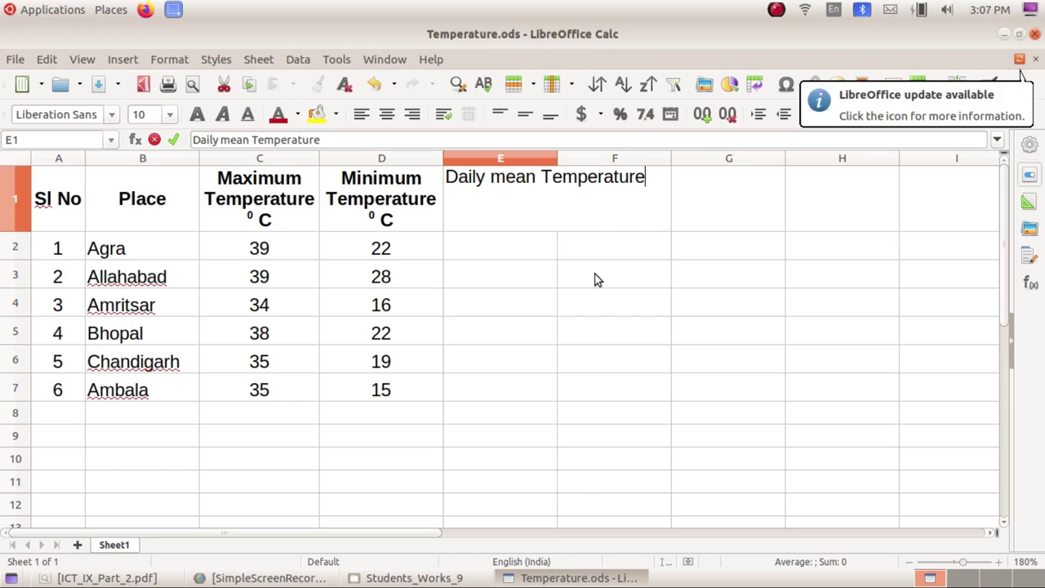
key(Return)
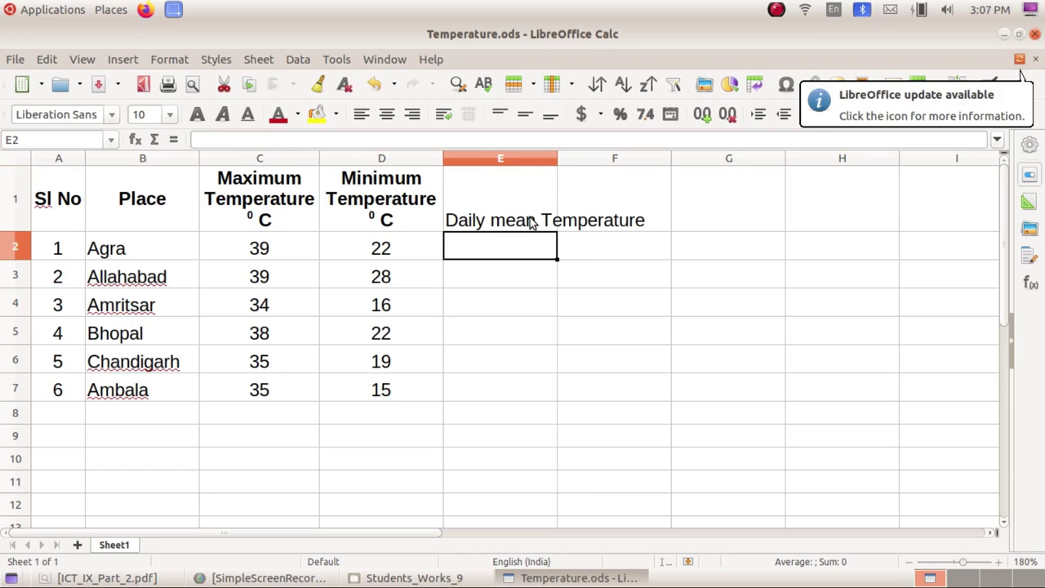
click(528, 214)
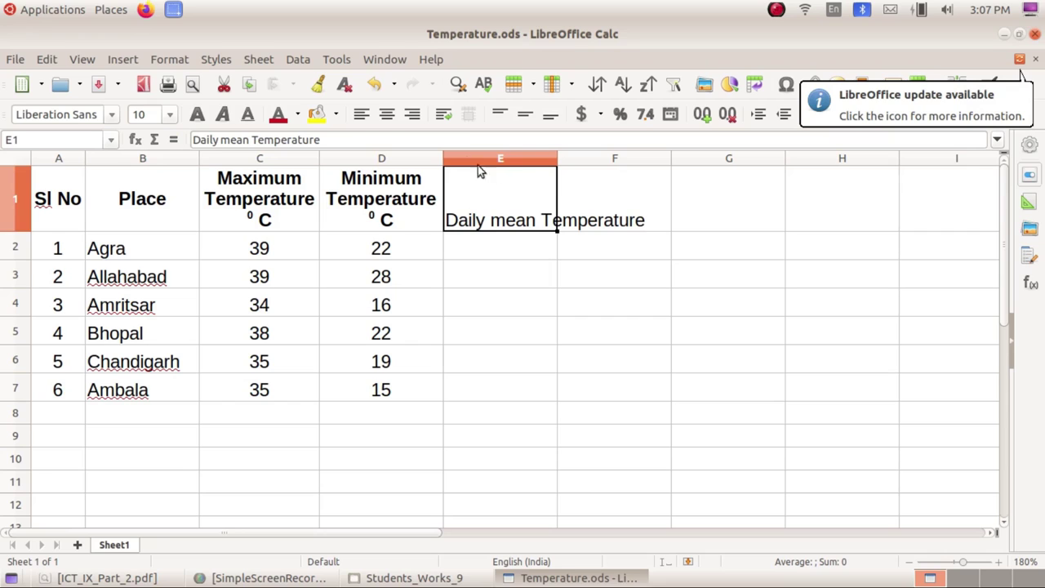
Wrap, centre both ways and bold the E1 heading, and widen column E to fit
click(451, 118)
click(387, 114)
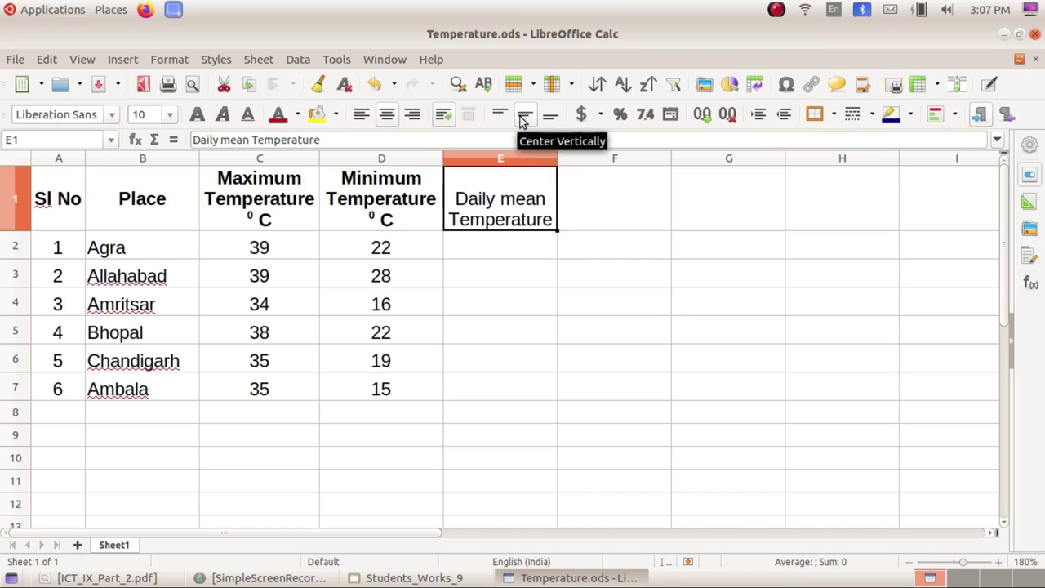
click(522, 118)
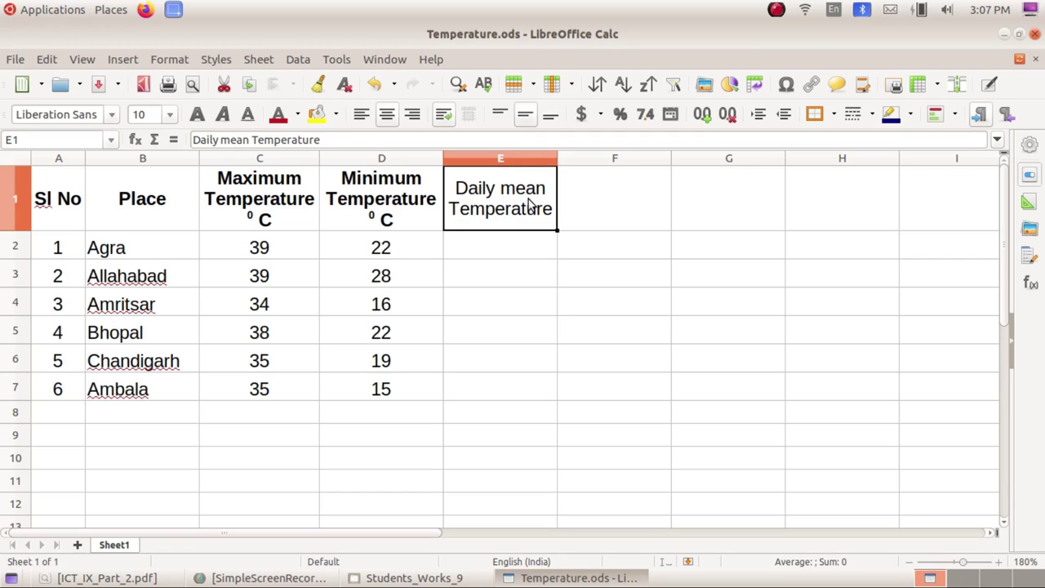
click(196, 114)
drag(557, 157, 564, 158)
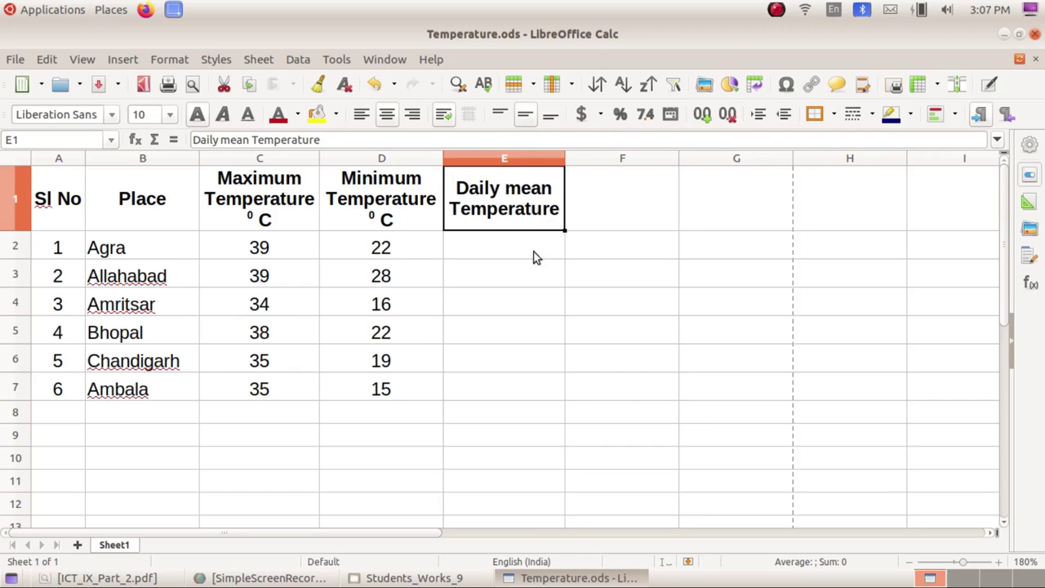
click(568, 577)
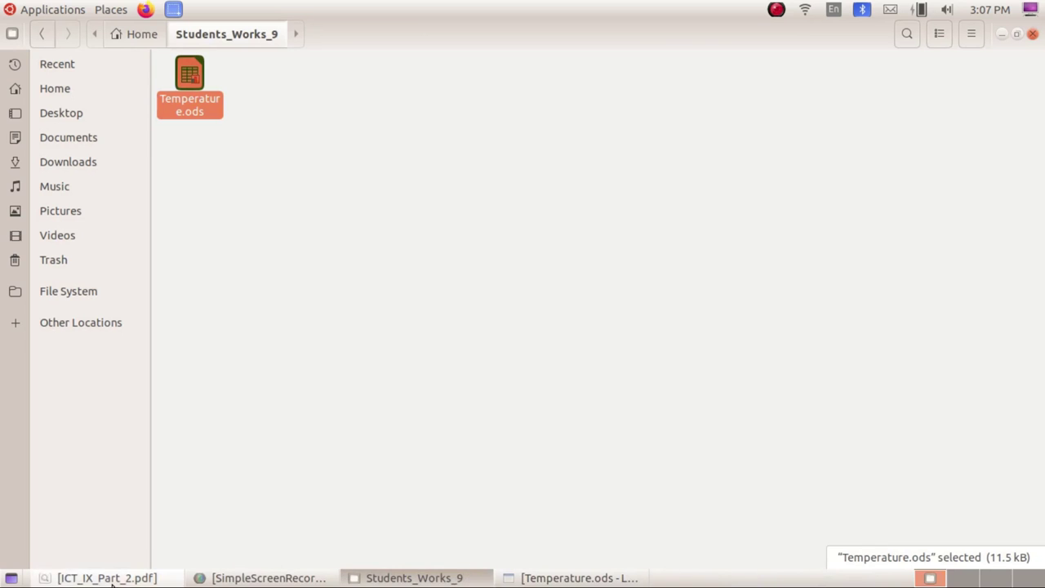
click(106, 577)
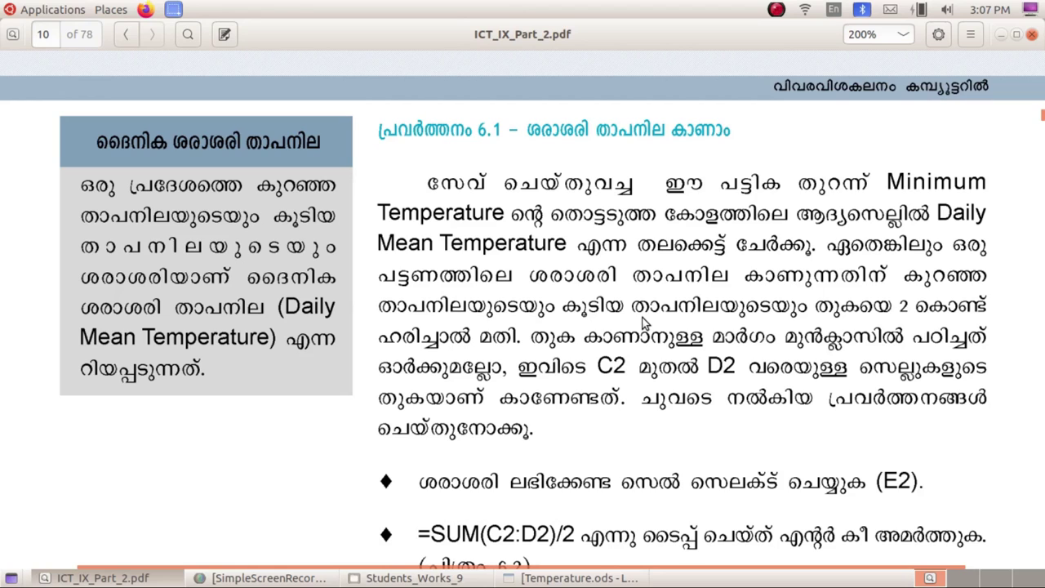
scroll(644, 324, down, 5)
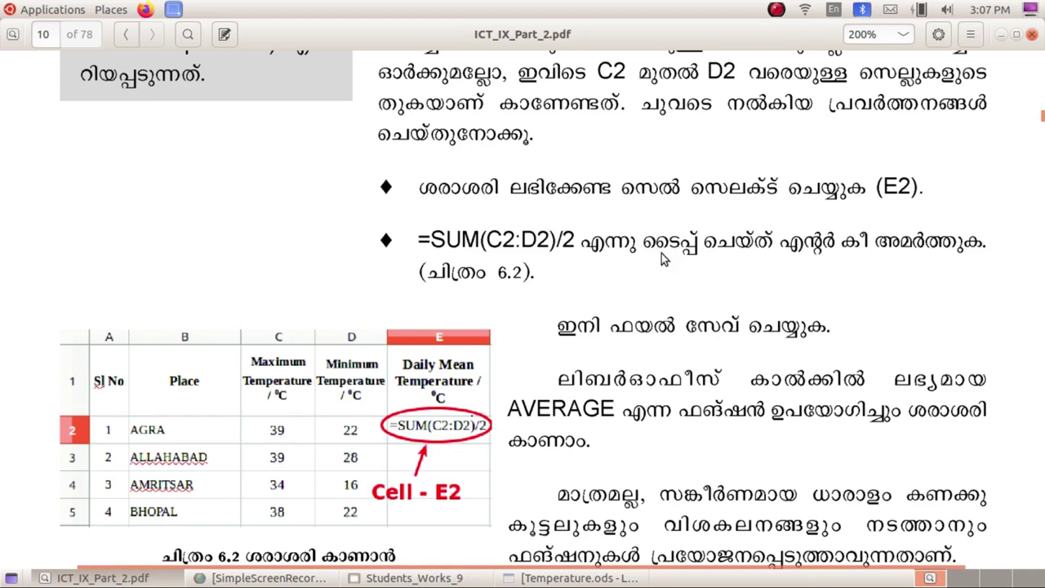
click(1003, 35)
click(1004, 35)
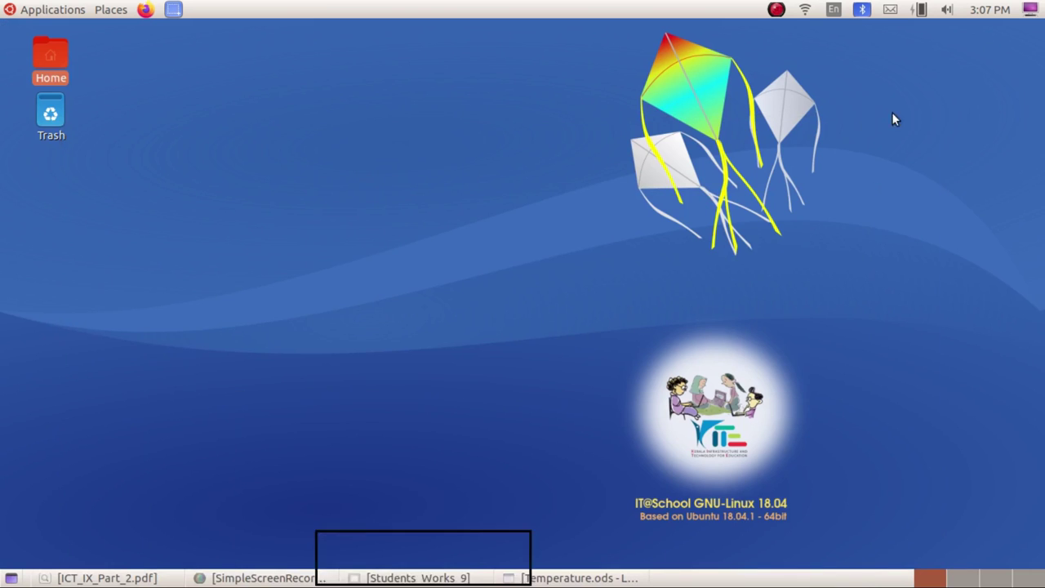
click(581, 574)
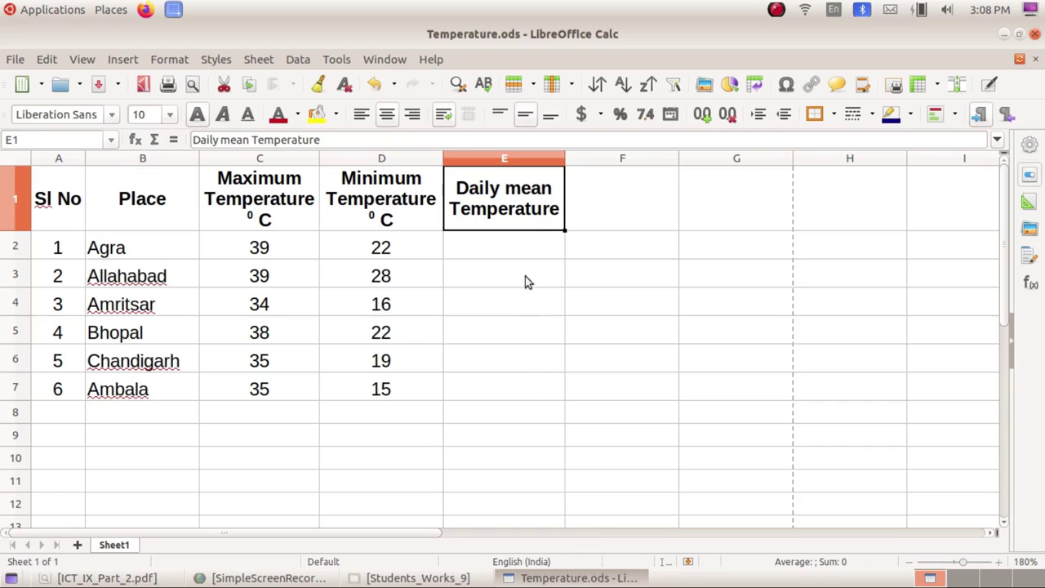
Append '0 C' to the E1 heading and make the 0 superscript
double_click(549, 214)
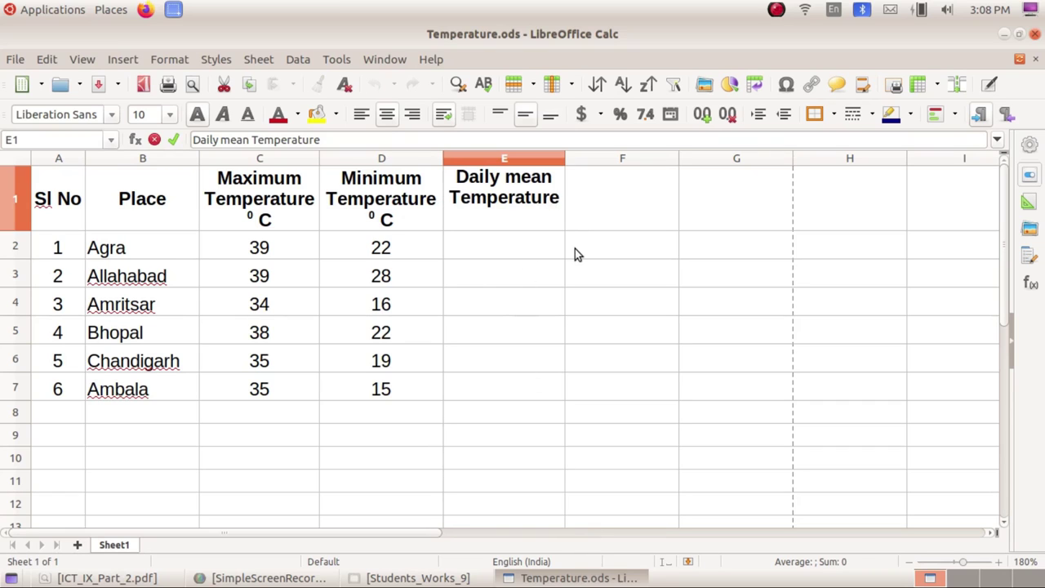
text(0)
text( C)
double_click(494, 218)
click(173, 59)
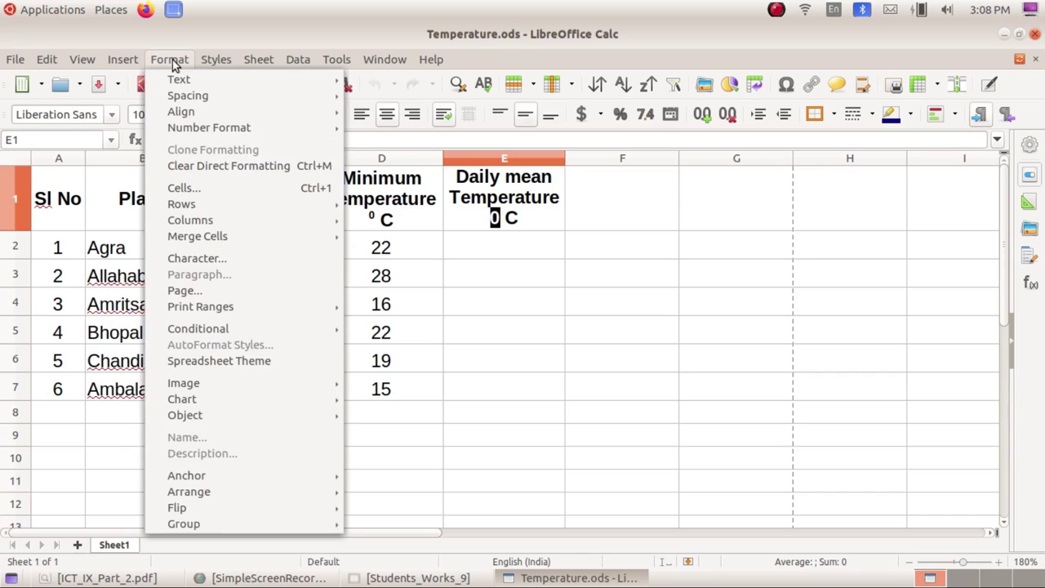
click(254, 259)
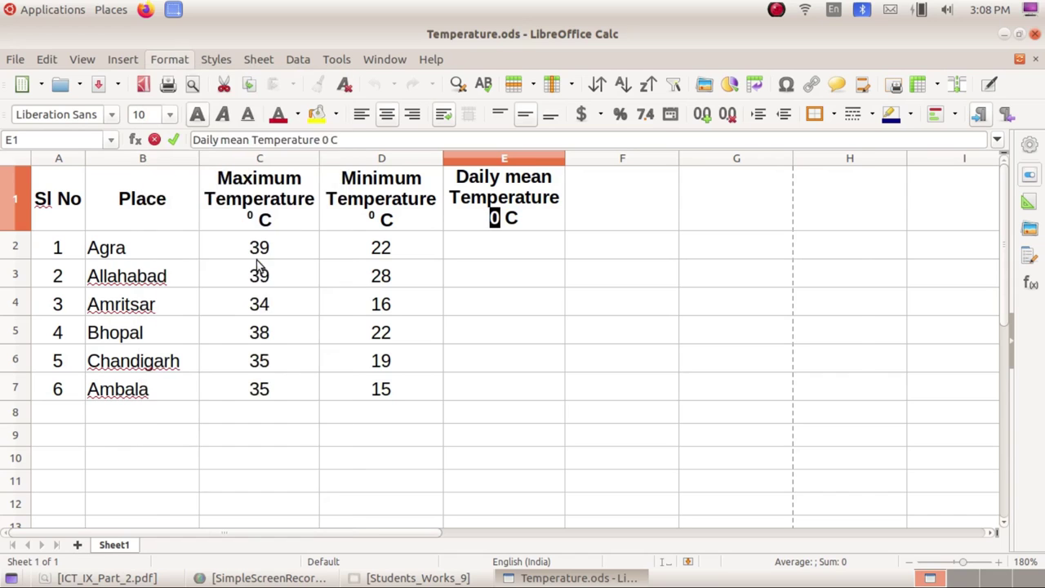
click(294, 196)
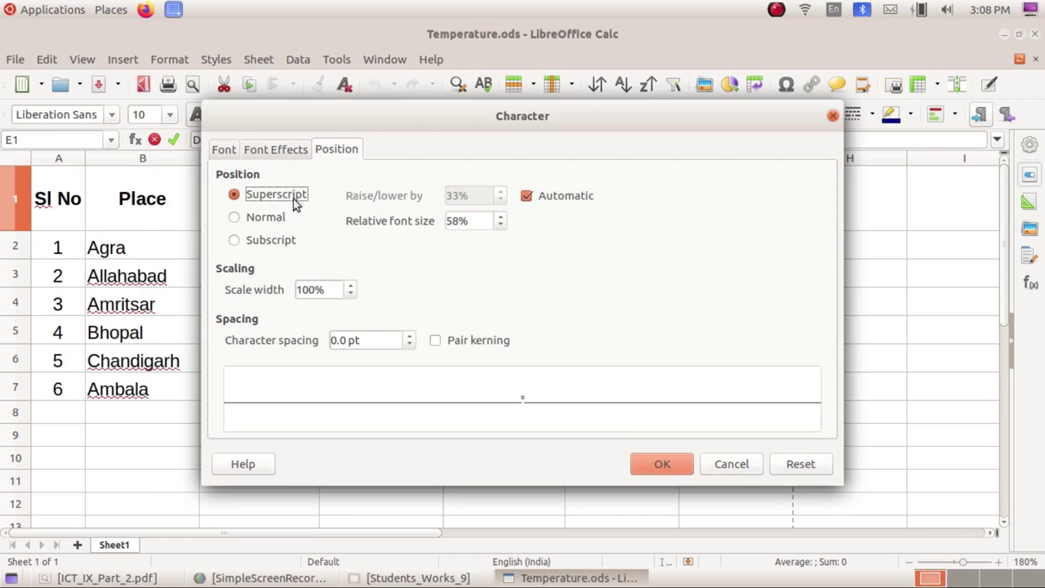
click(661, 462)
click(534, 310)
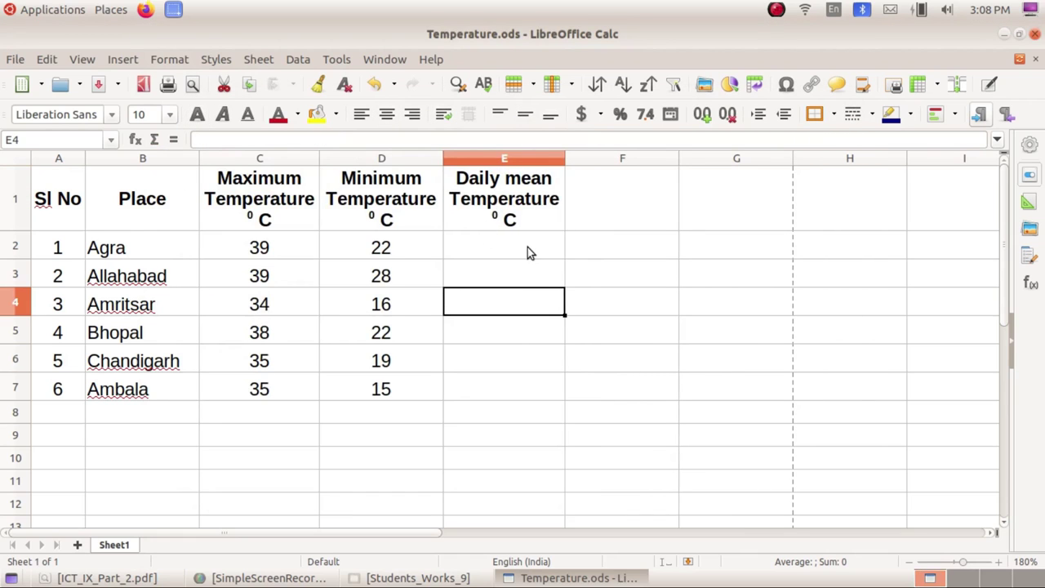
click(527, 248)
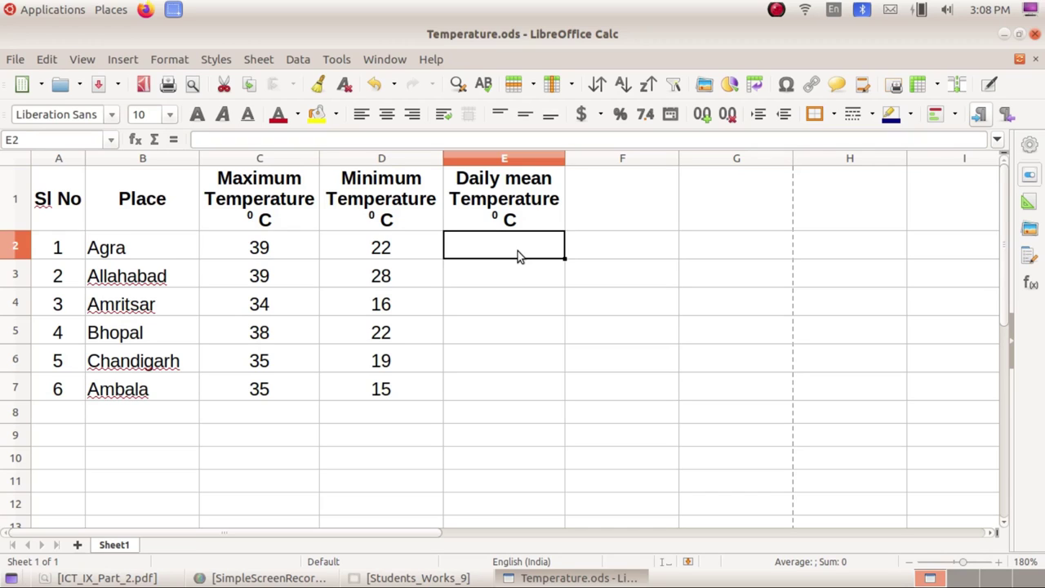
Enter =SUM(c2:d2)/2 in E2 to give Agra's daily mean of 30.5
text(=SUM()
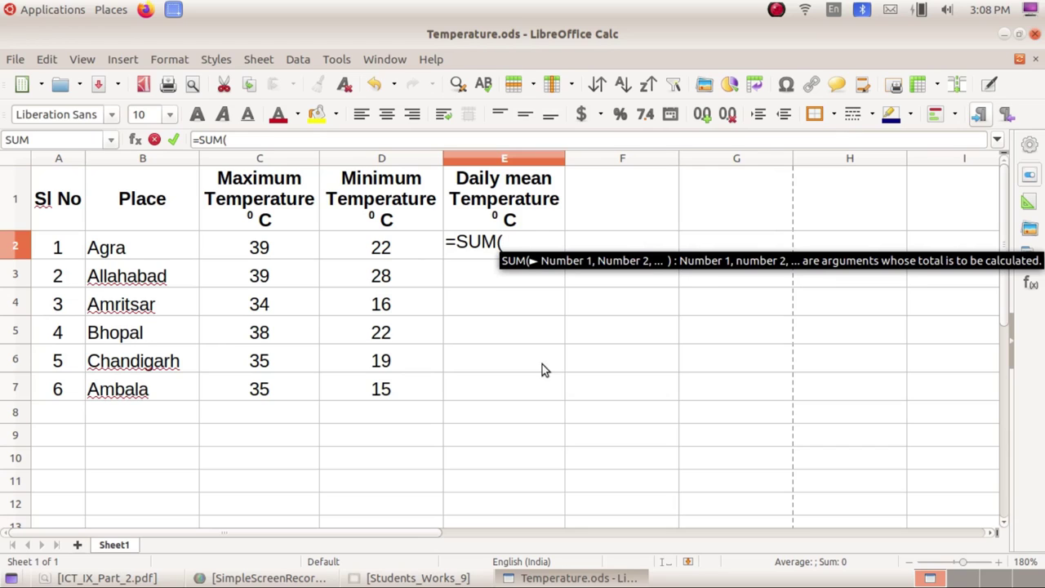
text(c2)
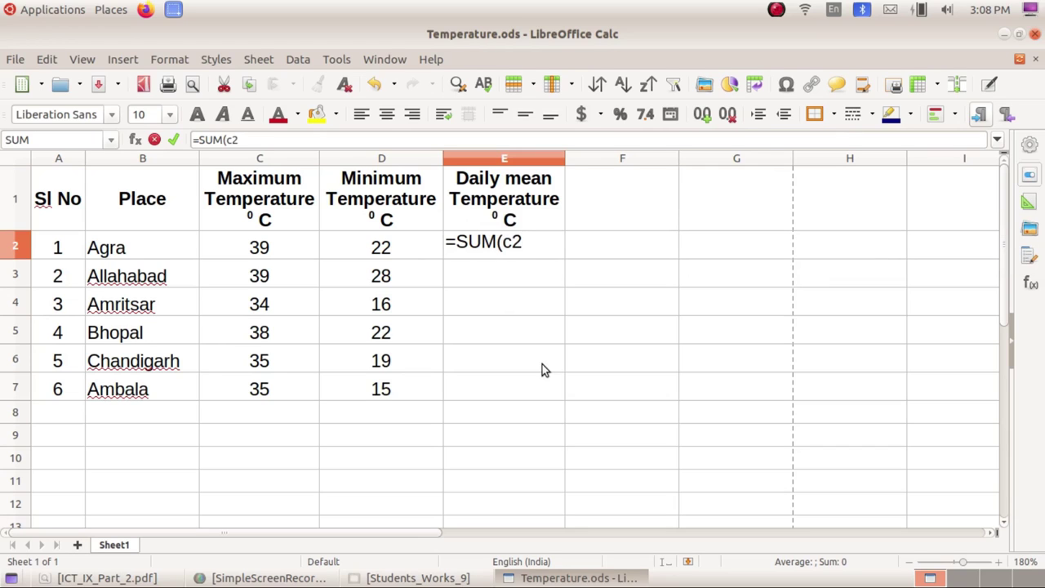
text(:)
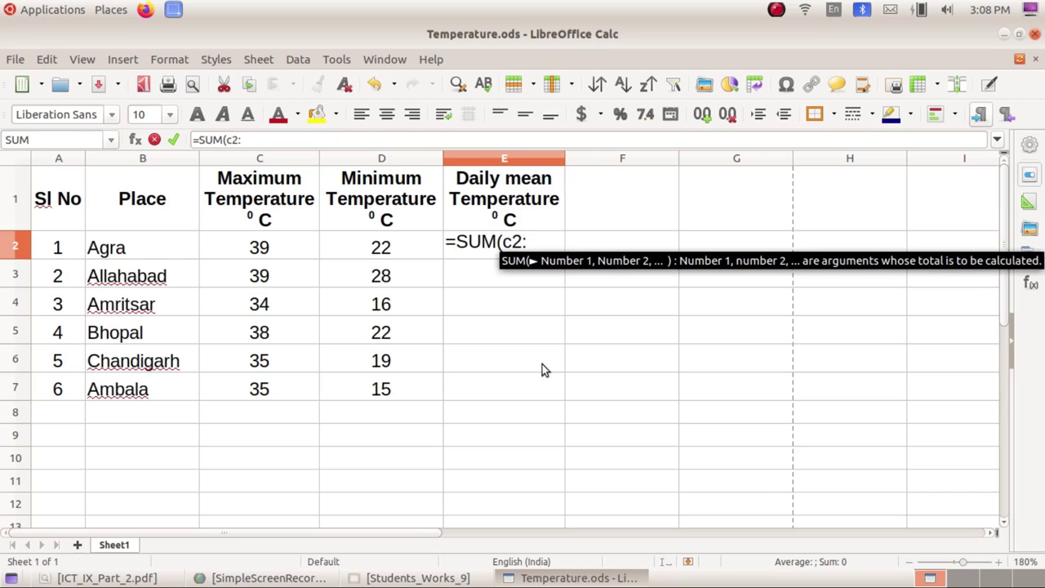
text(d2))
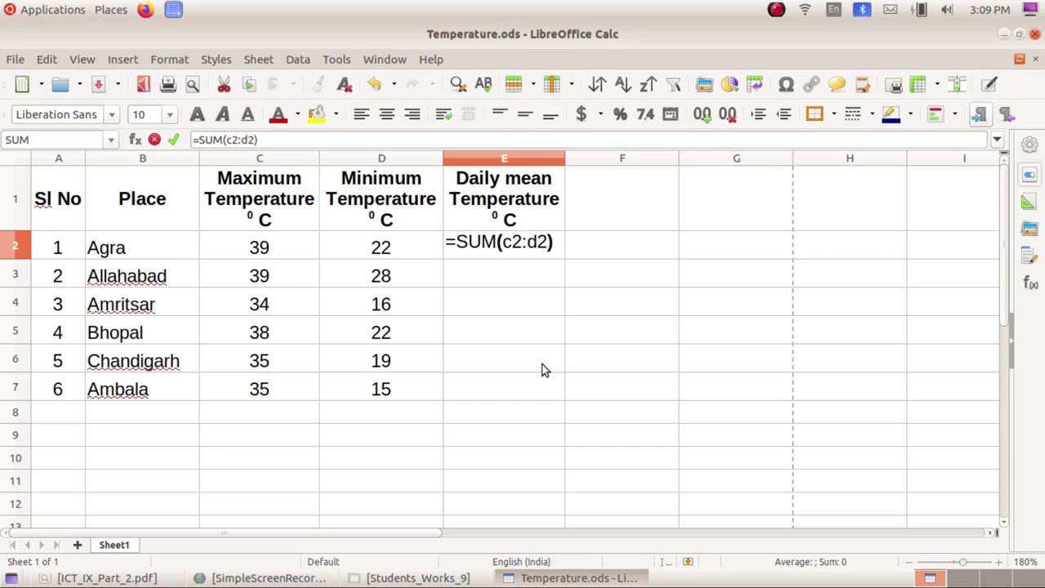
text(/)
text(2)
key(Return)
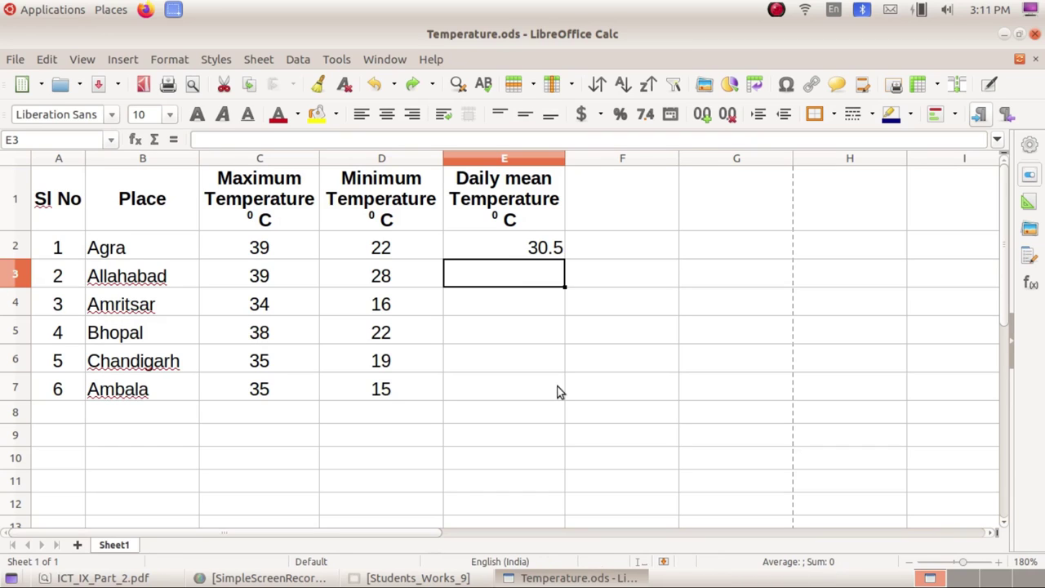
Save the Temperature.ods spreadsheet
click(99, 87)
click(99, 88)
click(99, 87)
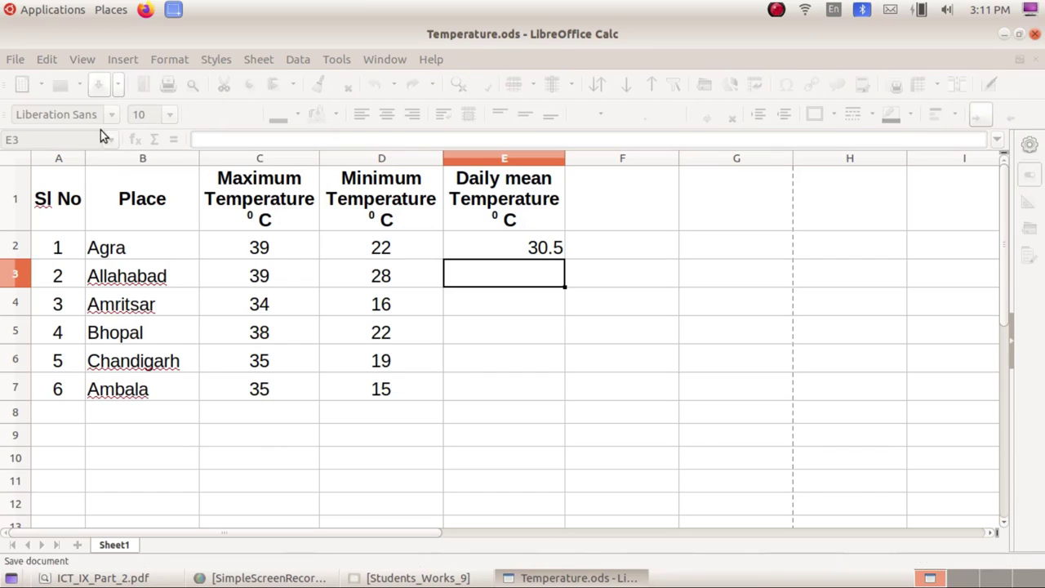
Check E2's formula, select E3, and consult the textbook before returning to the sheet
click(542, 252)
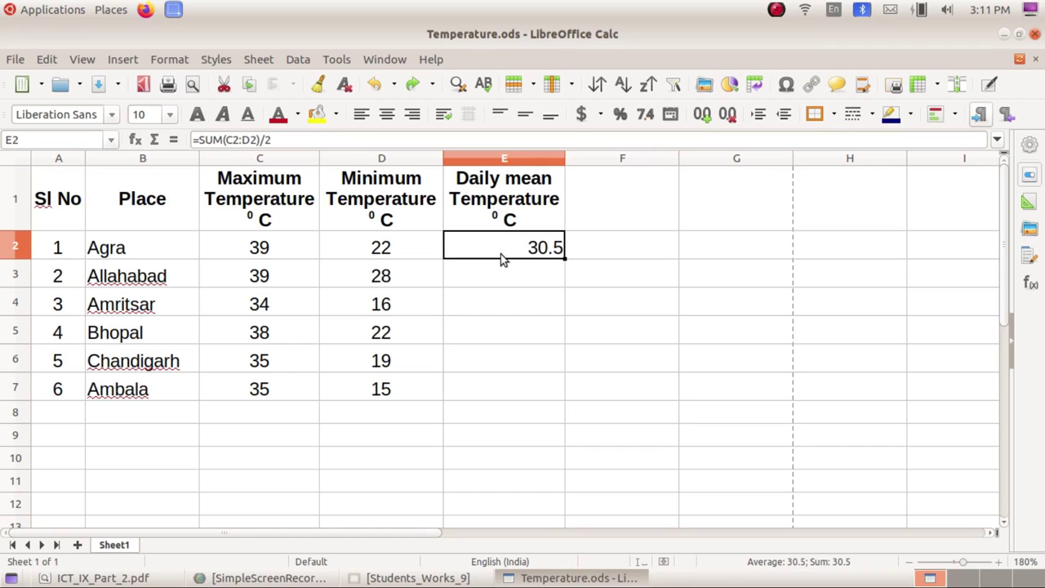
click(504, 279)
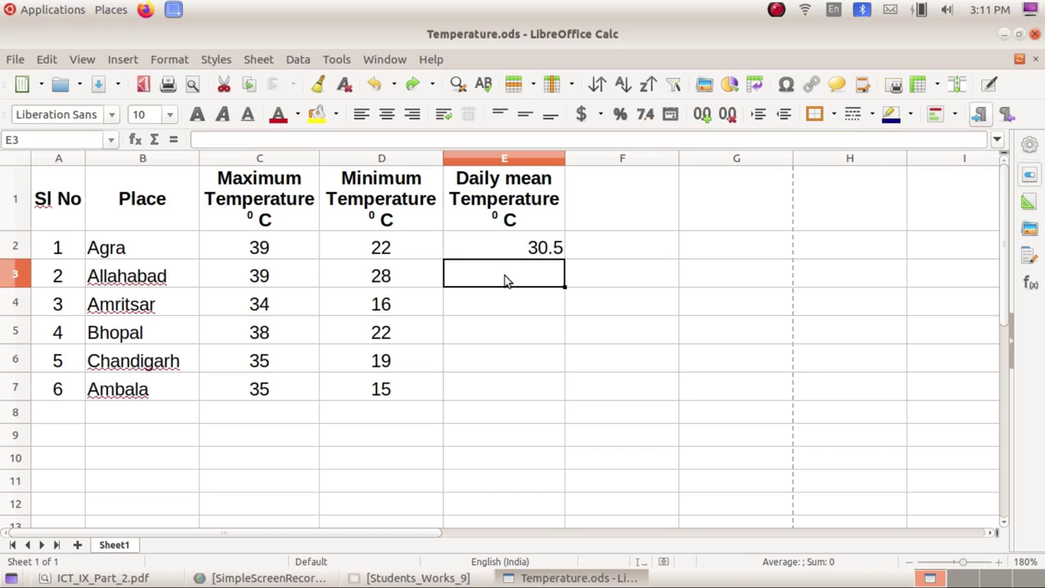
key(alt+Tab)
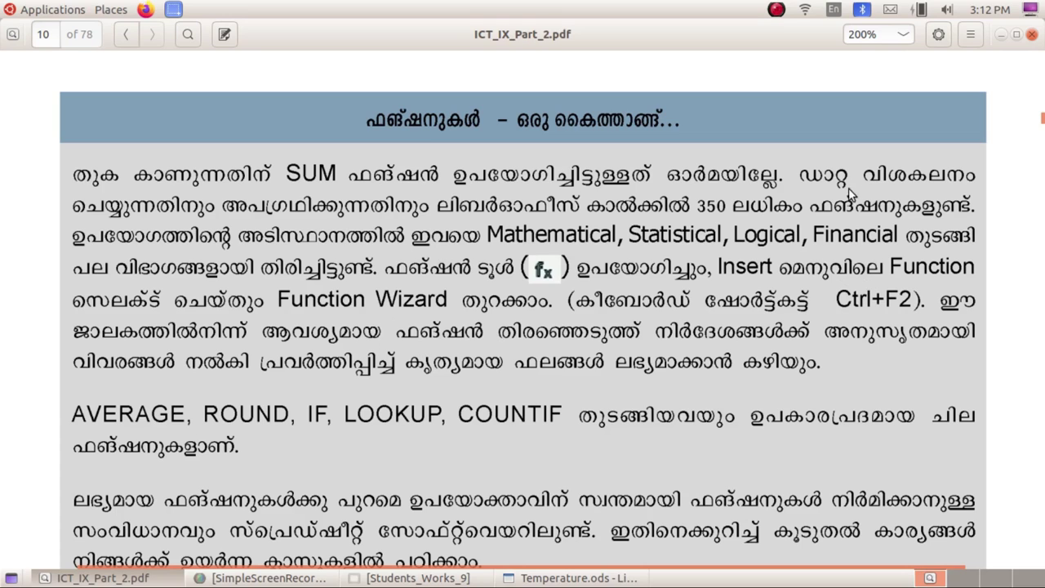
click(1002, 36)
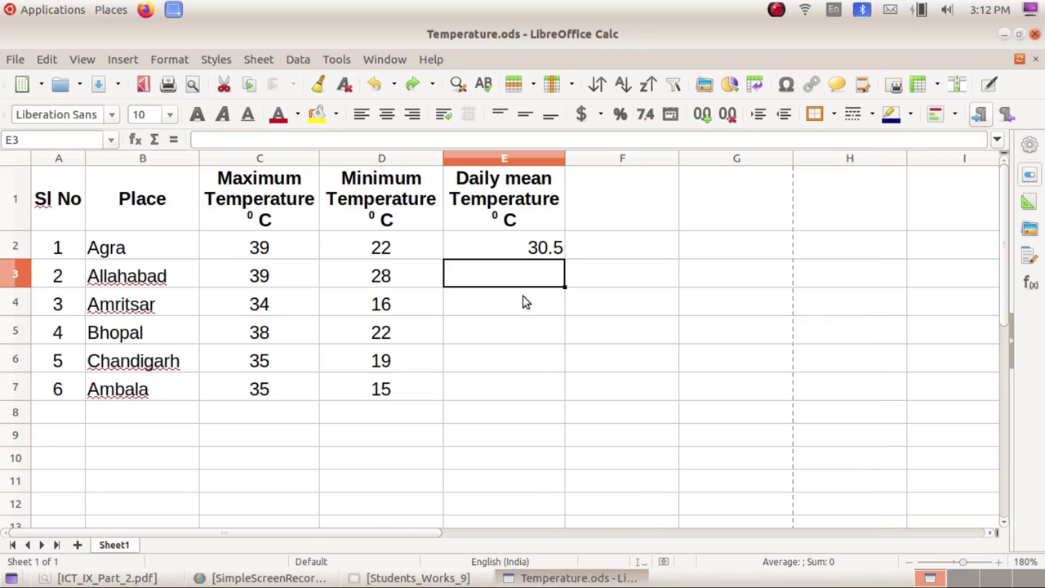
click(533, 248)
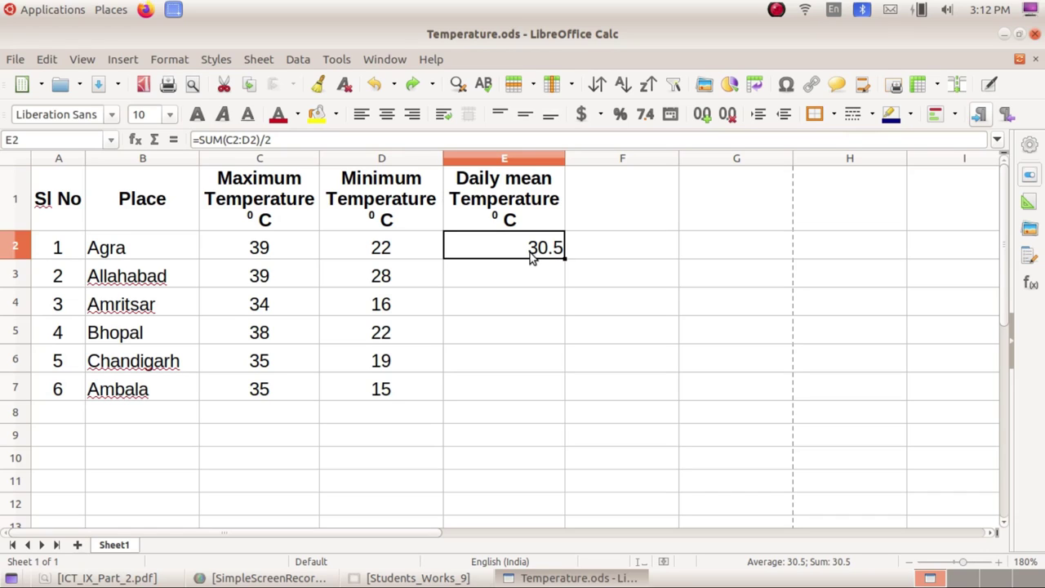
click(528, 272)
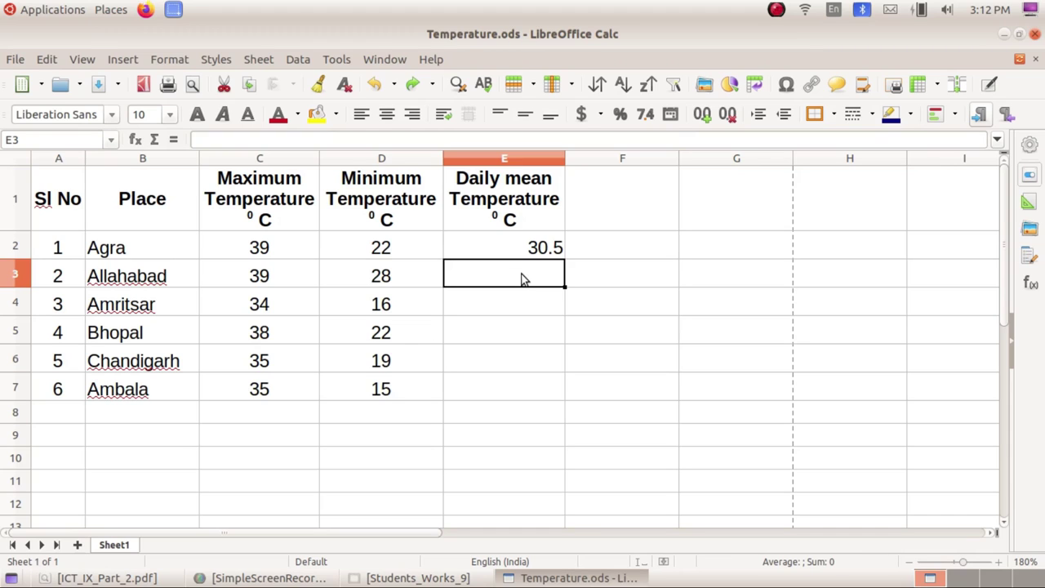
click(136, 65)
Open the Function Wizard and browse the Statistical category to read about AVERAGE
click(201, 179)
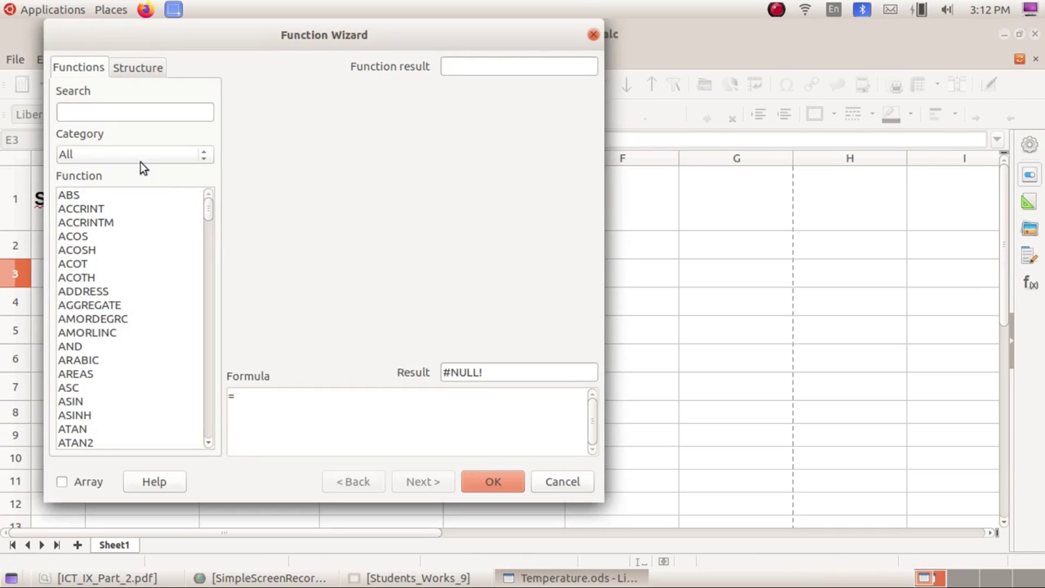
click(205, 157)
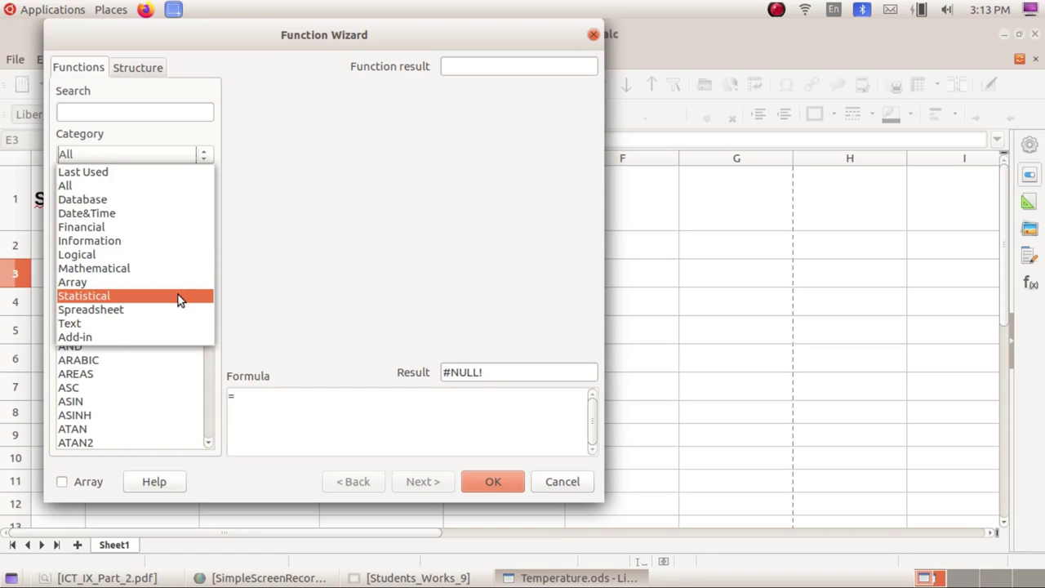
click(179, 298)
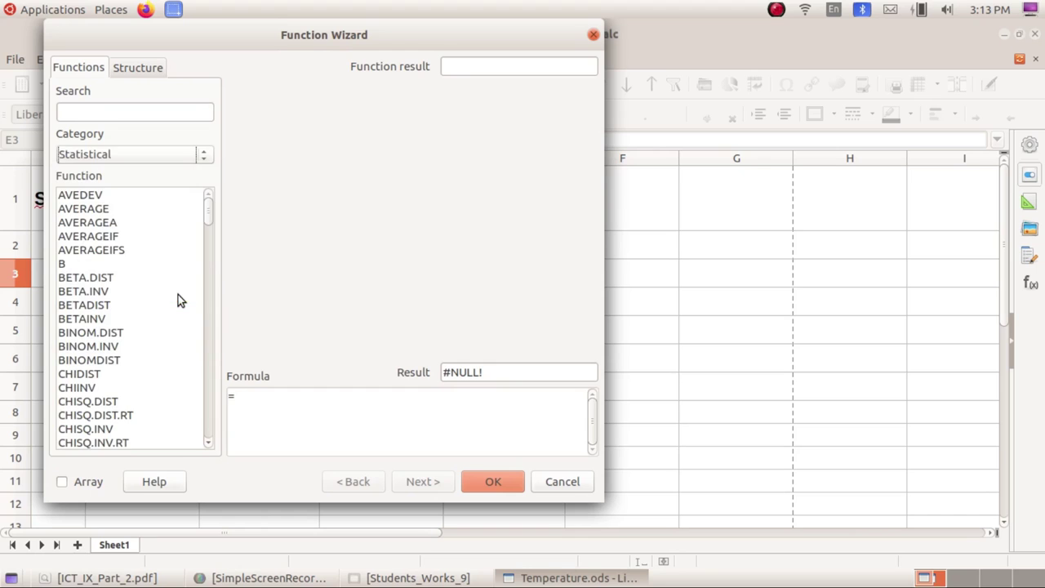
click(86, 209)
click(139, 157)
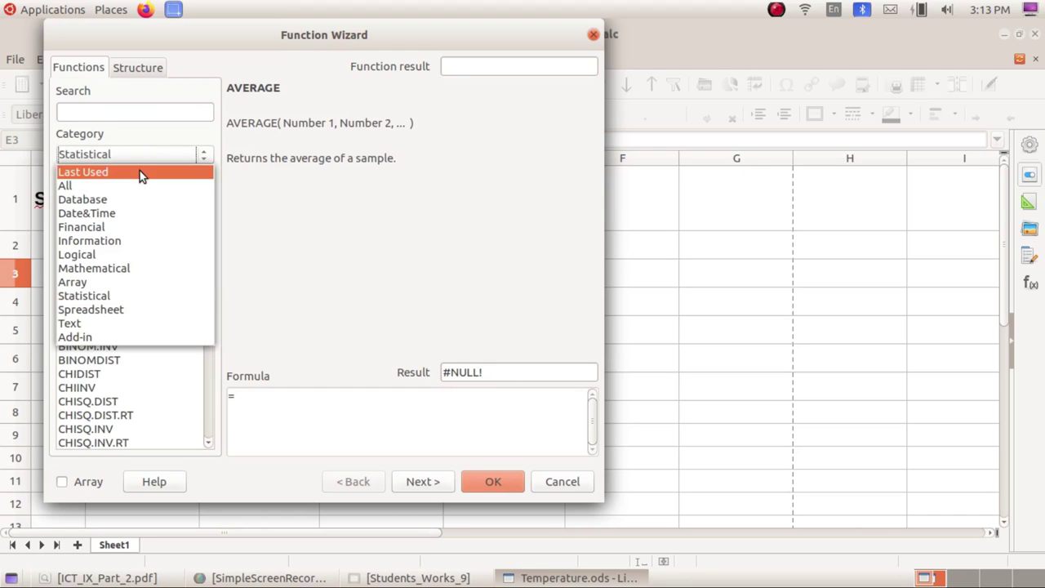
click(139, 187)
Search 'ave', choose AVERAGE for E3, and collapse the wizard to pick Number 1
click(107, 117)
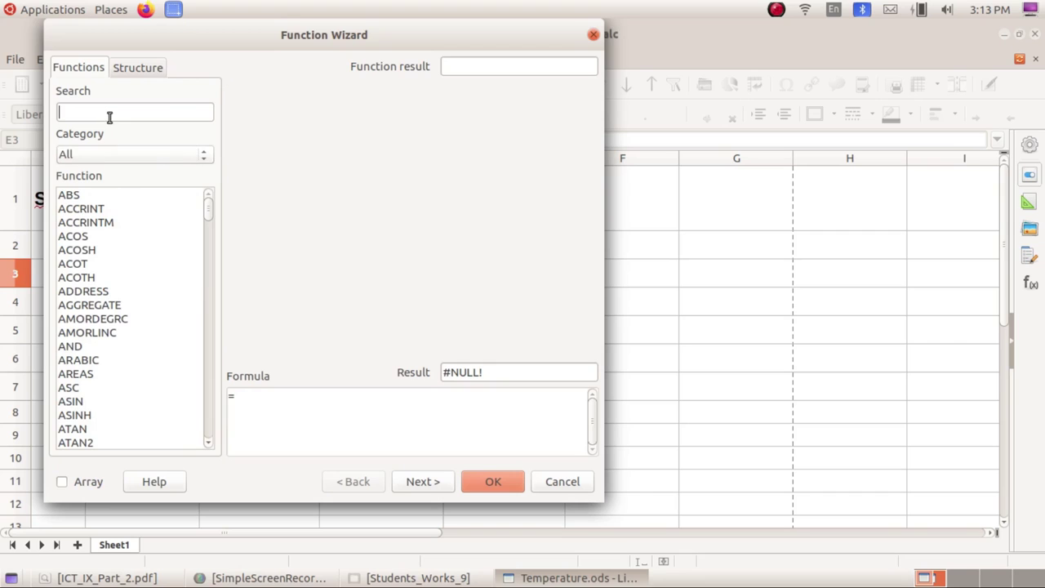
text(ave)
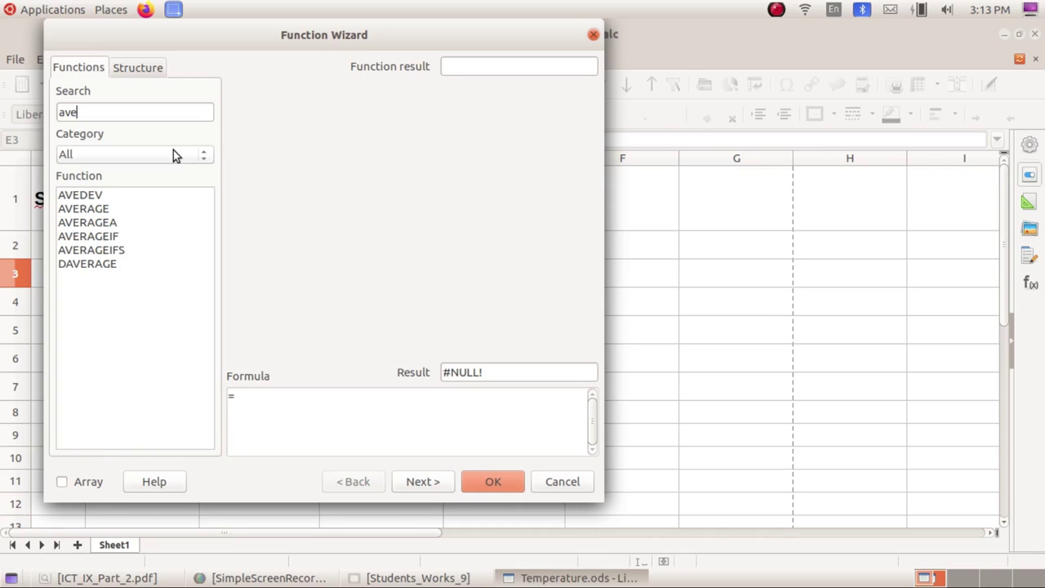
click(124, 209)
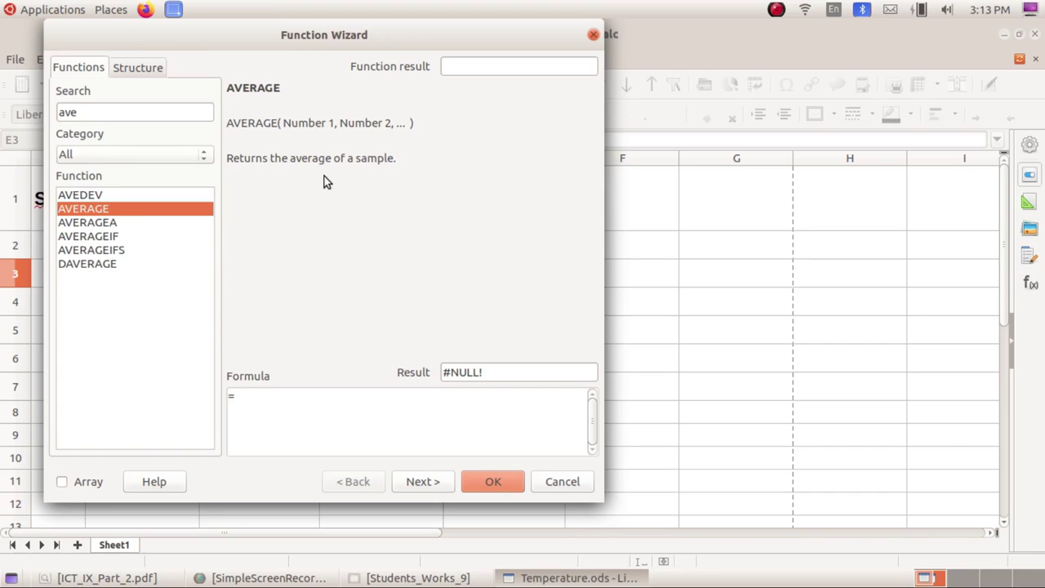
click(436, 481)
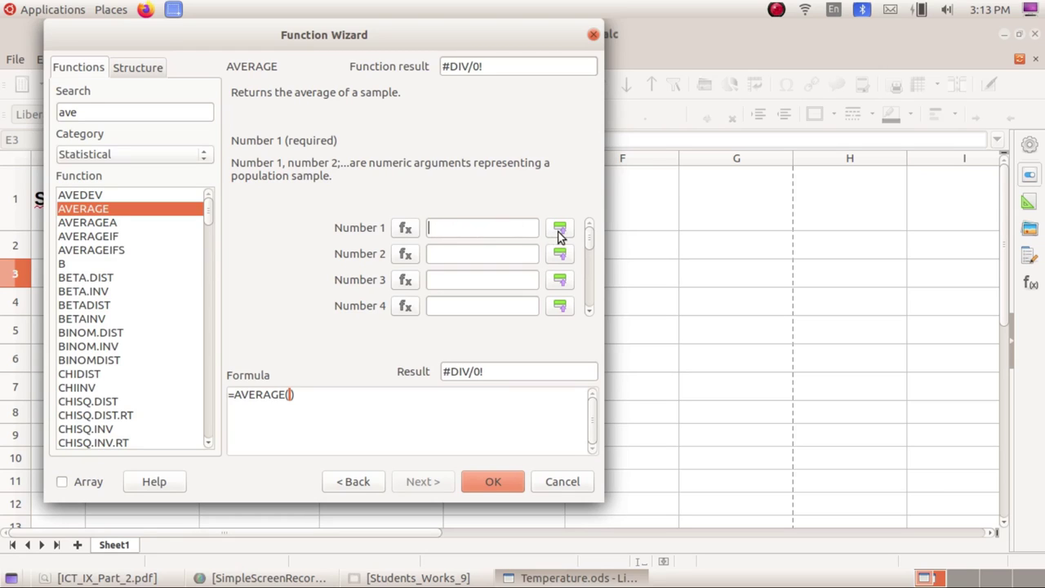
click(559, 232)
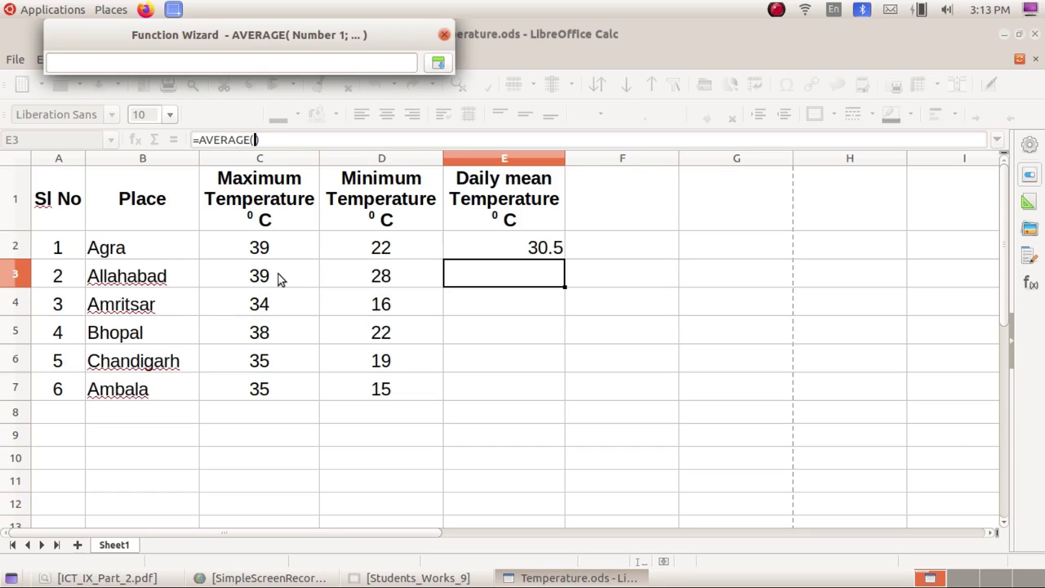
Use C3:D3 as AVERAGE's range so E3 shows Allahabad's daily mean of 33.5
drag(277, 279, 337, 276)
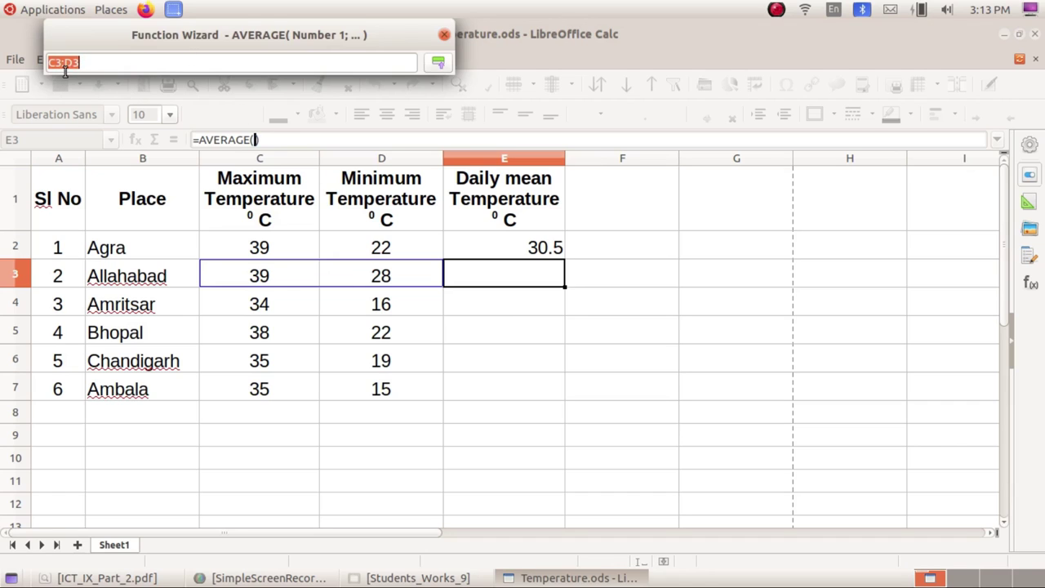
click(439, 64)
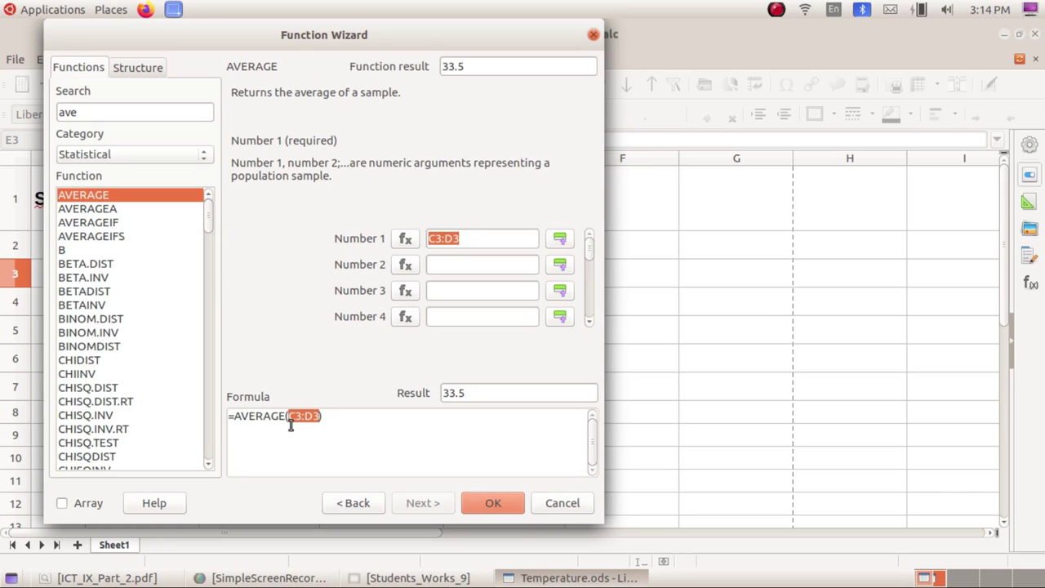
click(469, 502)
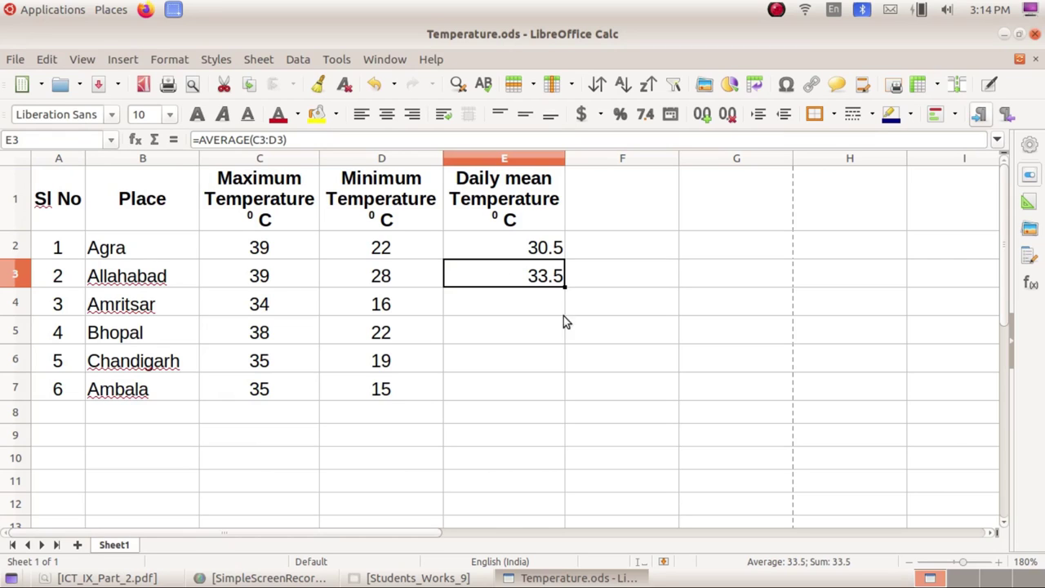
Fill E3's AVERAGE formula down to E7 (25, 30, 27, 25) and save
click(544, 327)
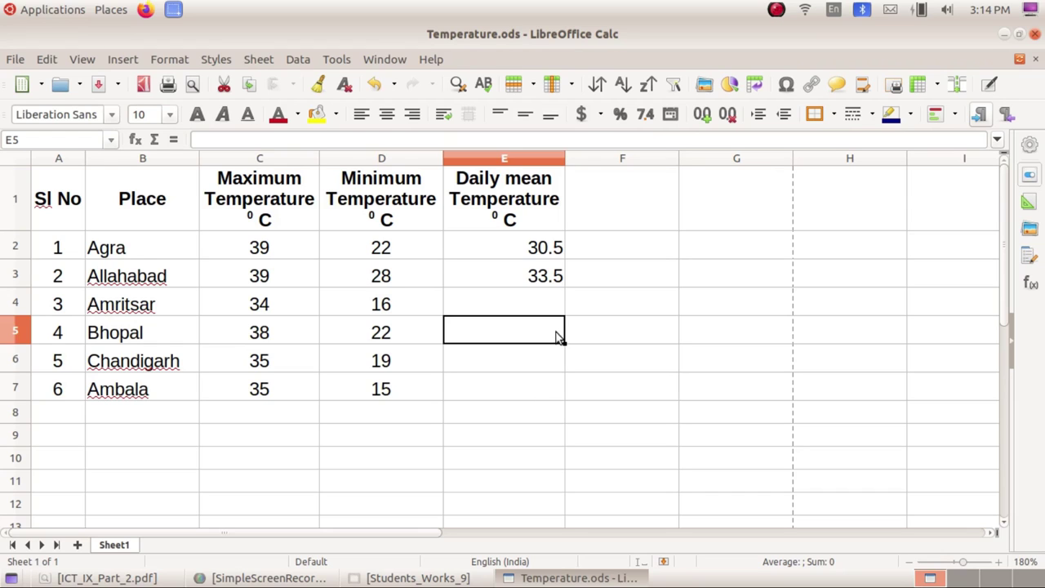
click(552, 277)
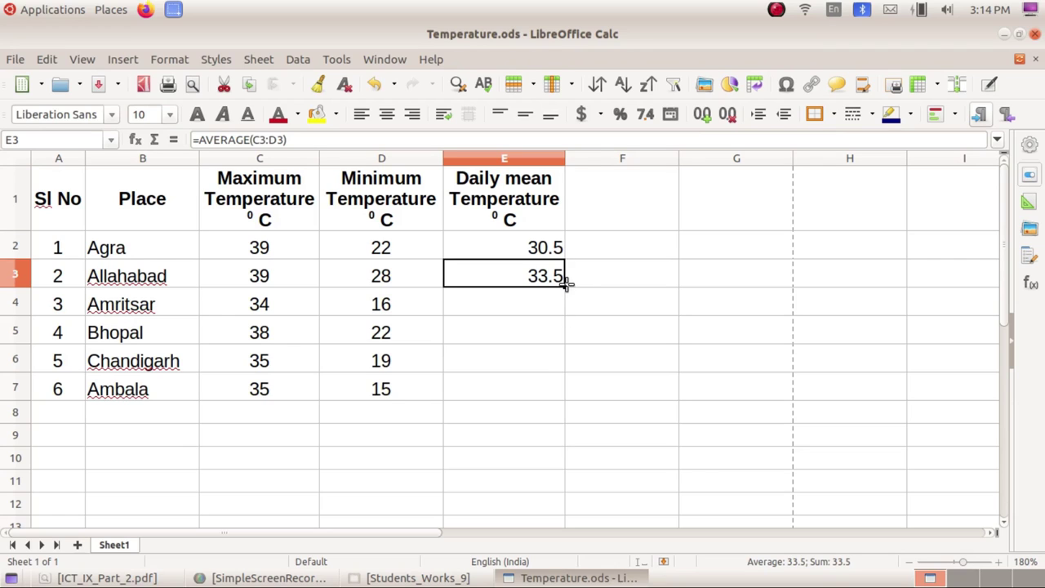
drag(565, 285, 567, 394)
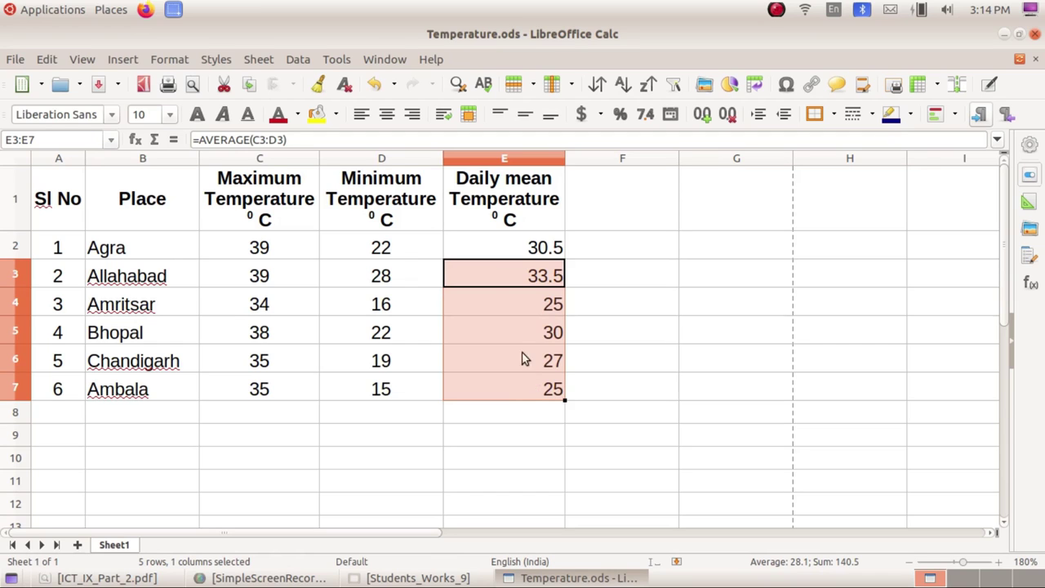
click(97, 85)
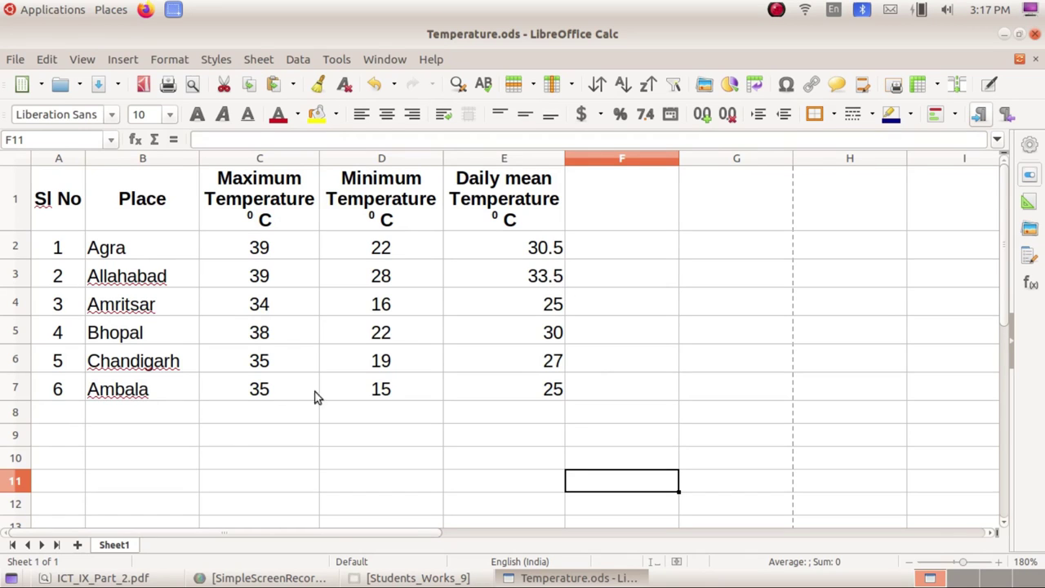
click(102, 578)
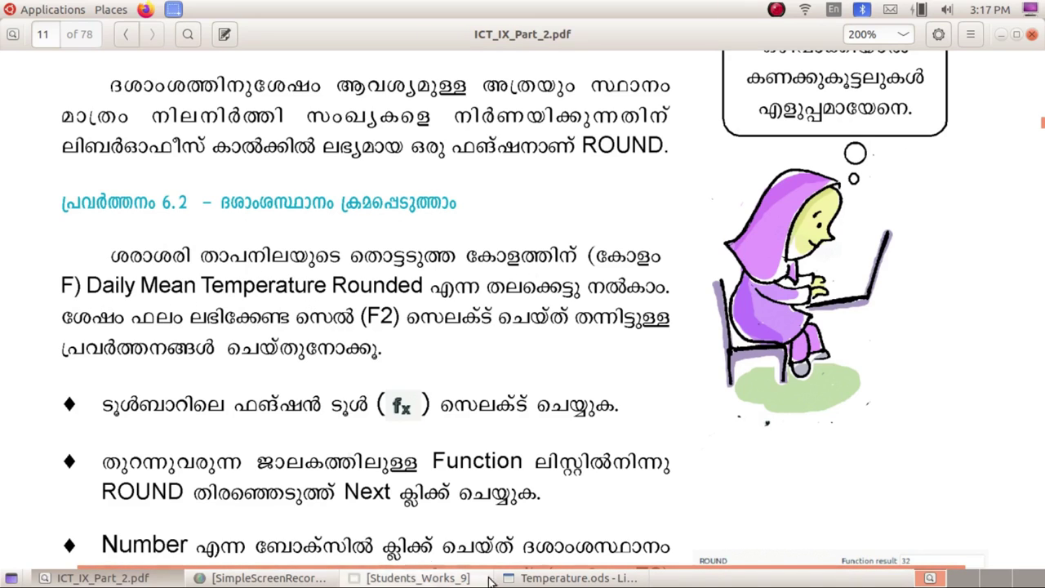
click(571, 578)
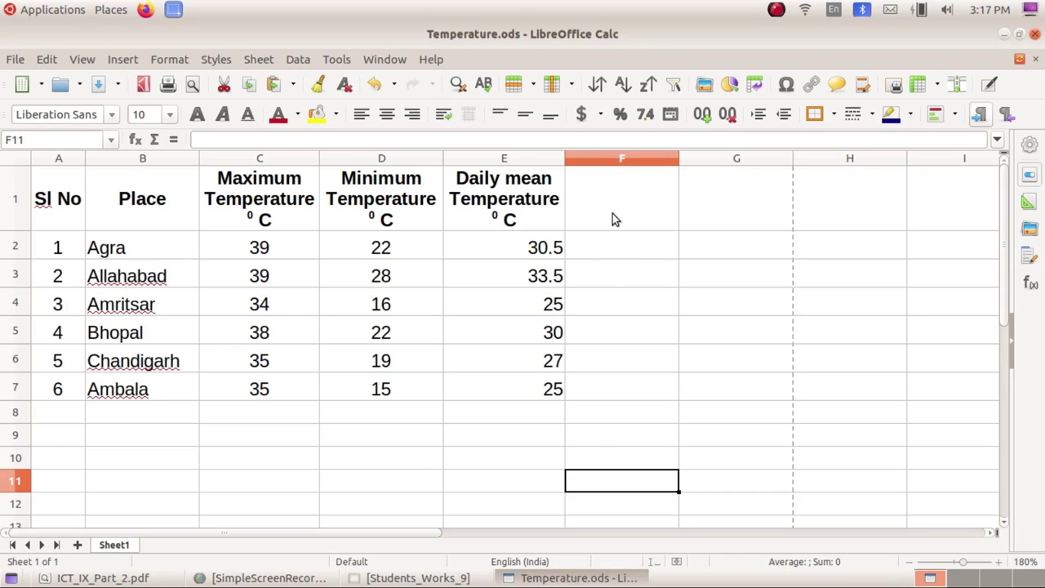
Copy E1's Daily mean header into F1 and change its ending to 'Rounded'
click(531, 221)
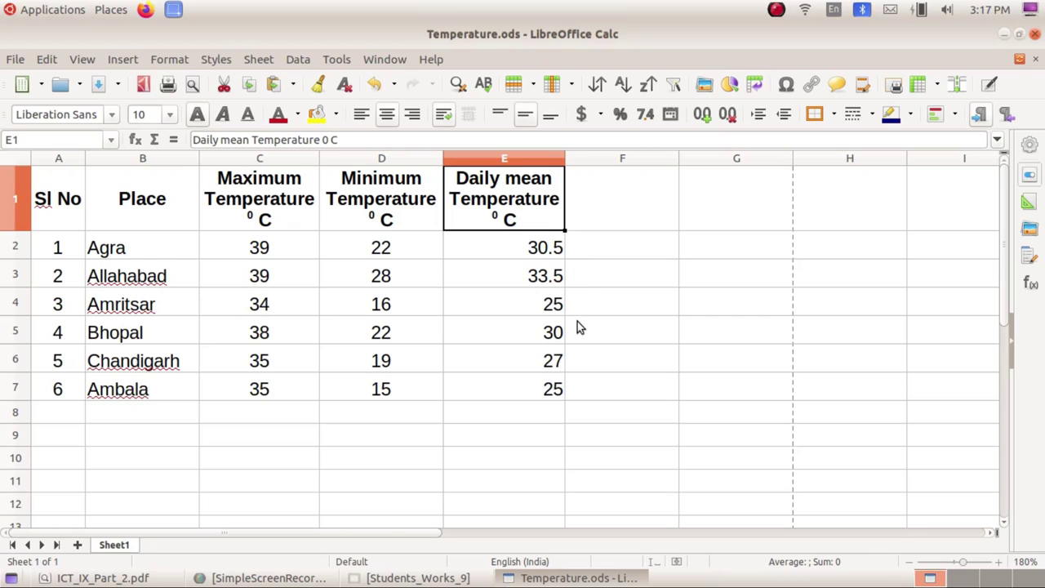
key(ctrl+c)
click(615, 214)
key(ctrl+v)
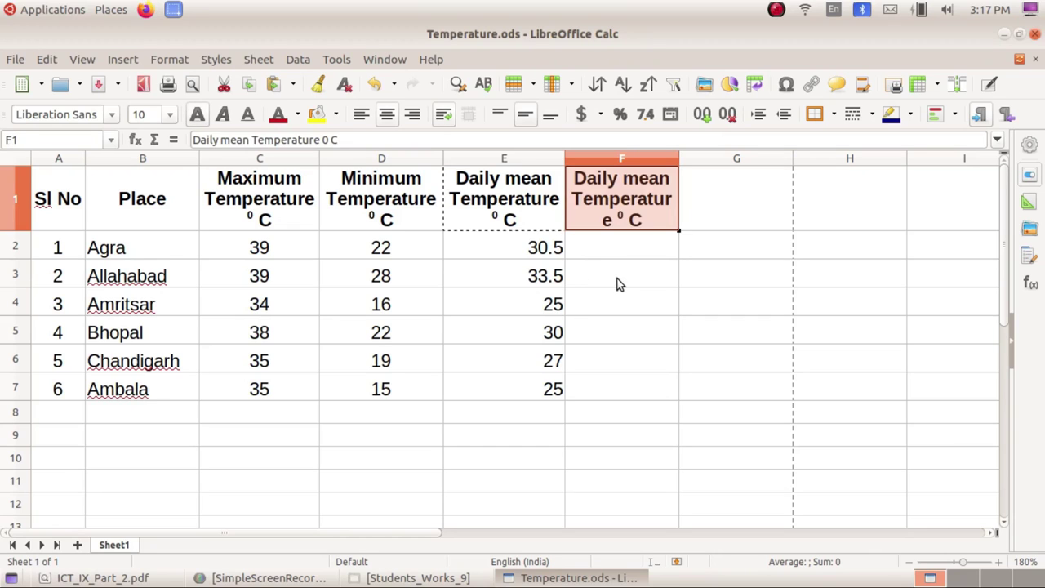
click(642, 226)
double_click(642, 225)
key(BackSpace)
key(BackSpace)
key(BackSpace)
key(BackSpace)
key(BackSpace)
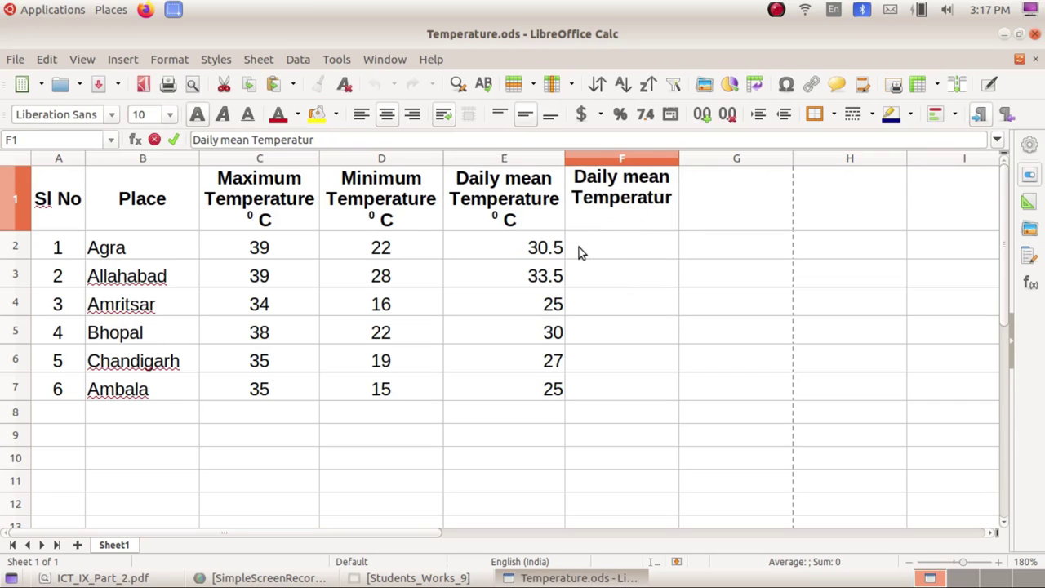
text(Rounded)
key(Return)
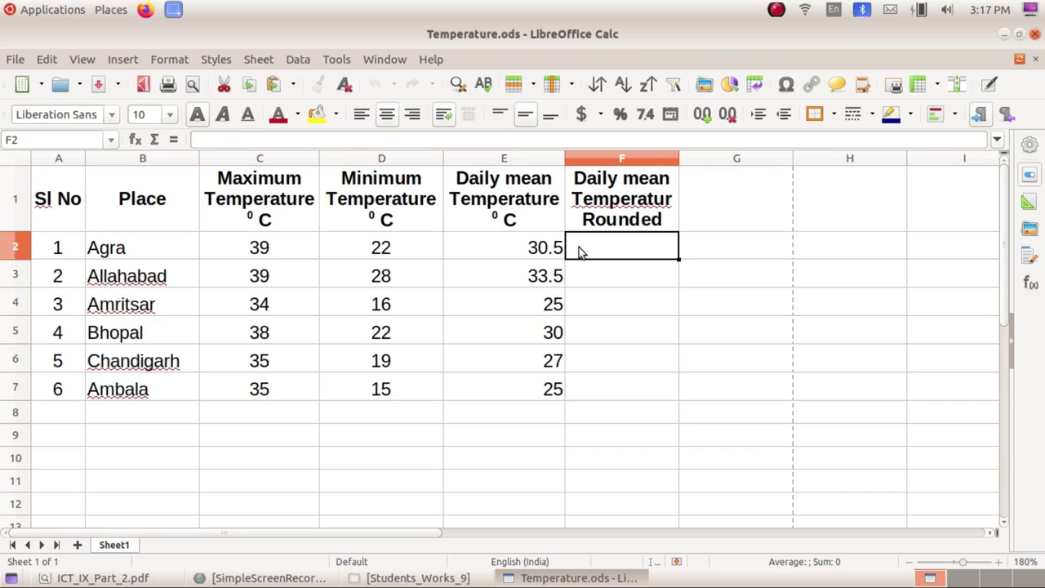
Check the PDF guide, then centre-align the daily mean values in E2:E7
click(527, 577)
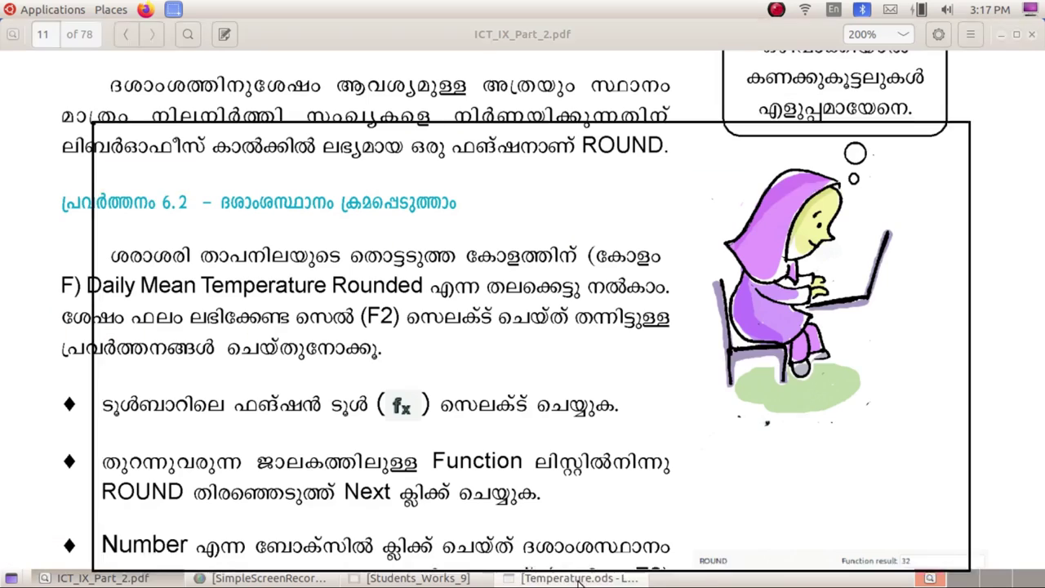
click(572, 578)
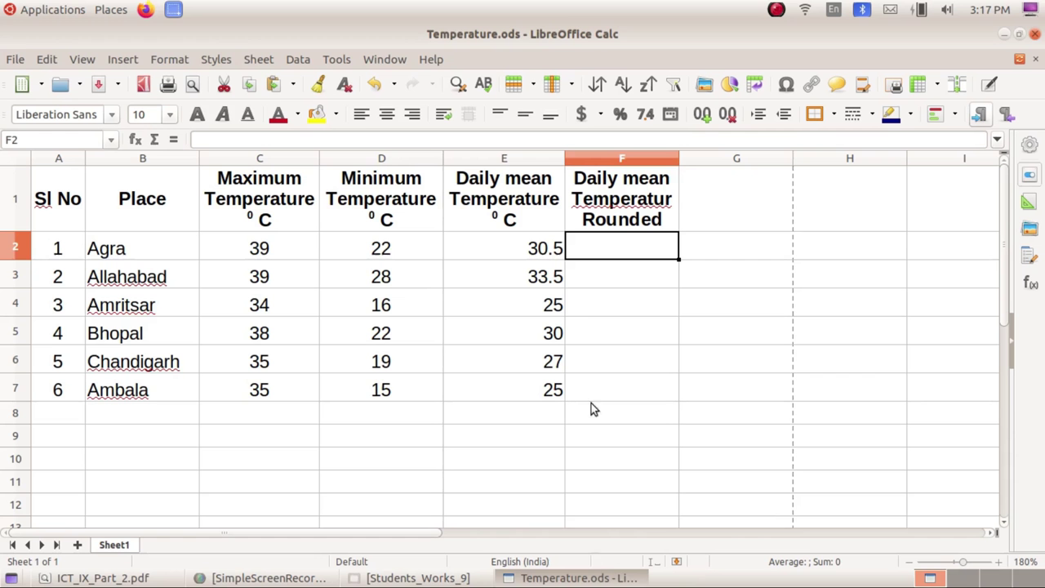
click(539, 255)
drag(538, 254, 552, 392)
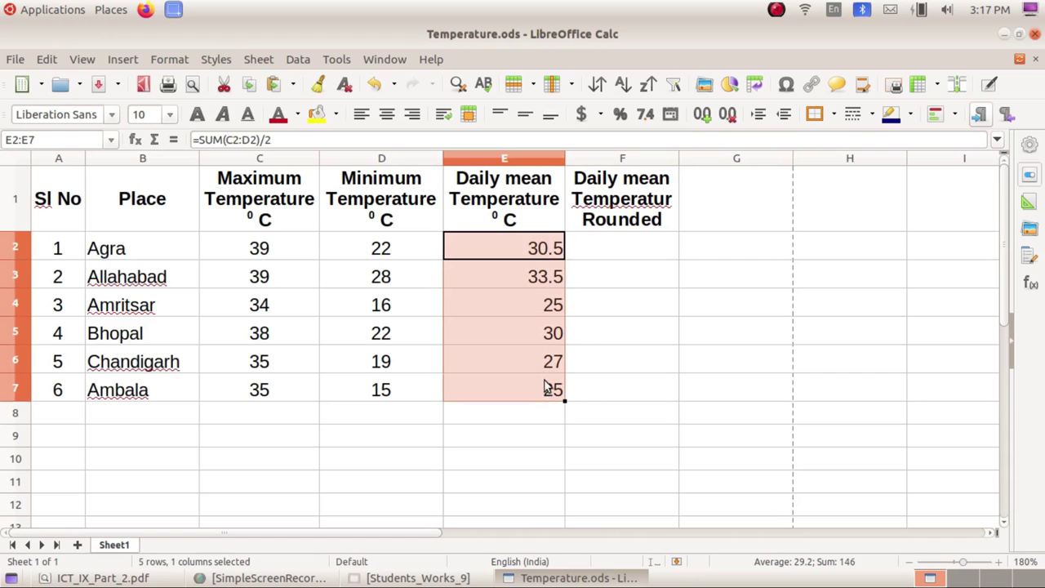
click(387, 115)
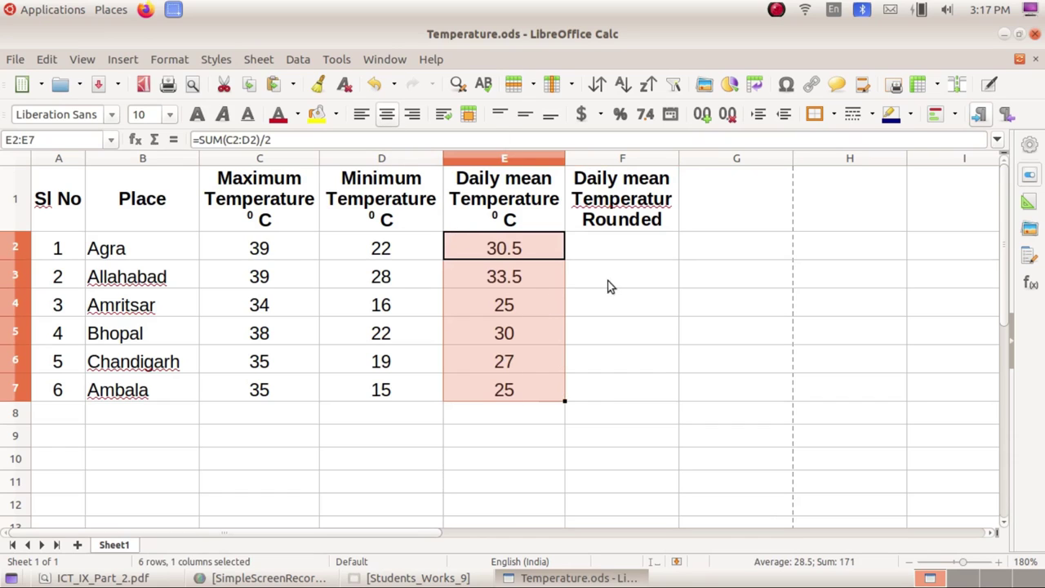
click(628, 247)
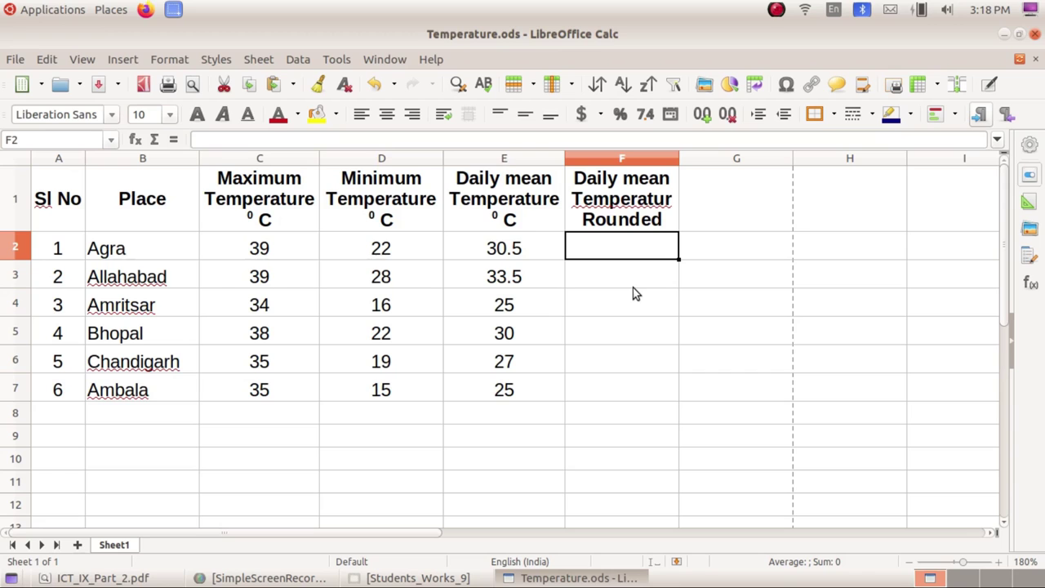
Choose ROUND for F2 in the Function Wizard by searching 'rou'
click(130, 59)
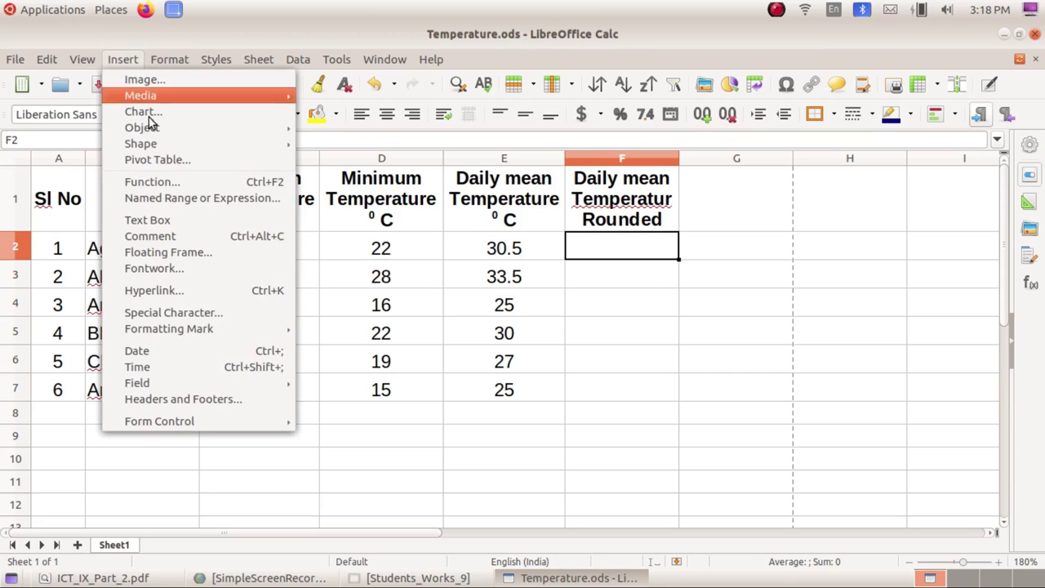
click(169, 59)
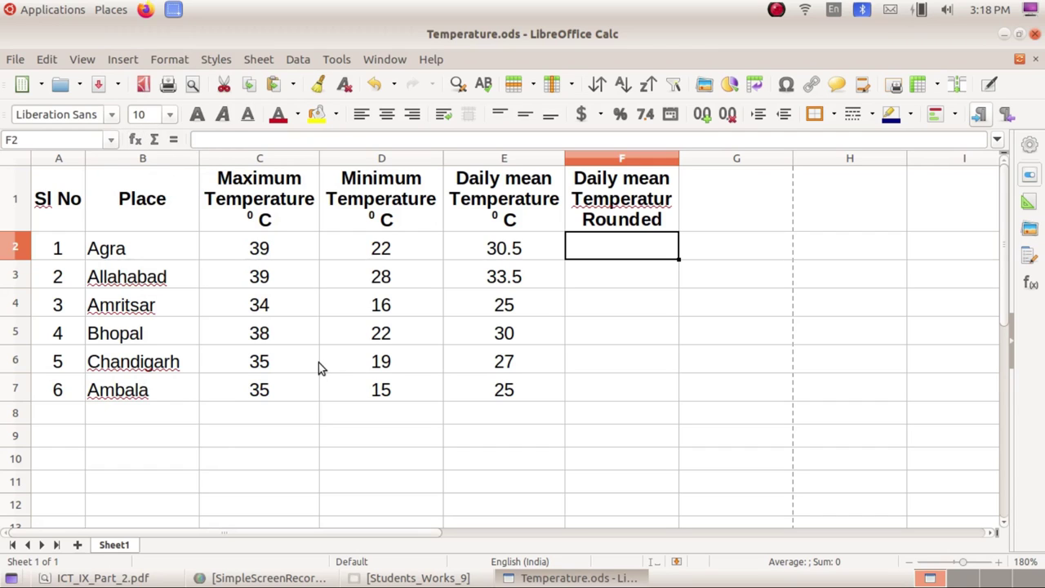
click(136, 141)
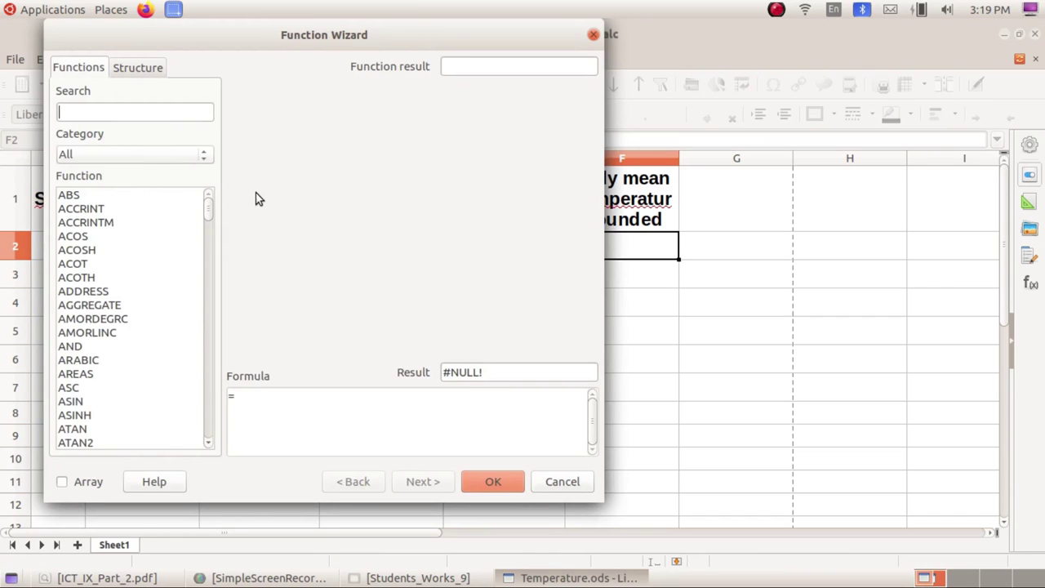
text(ro)
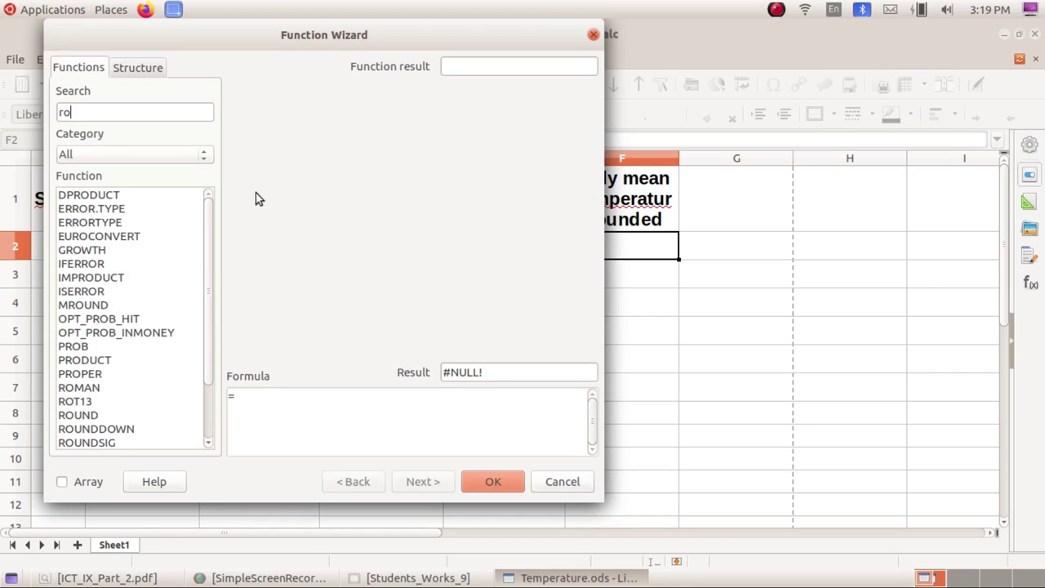
text(u)
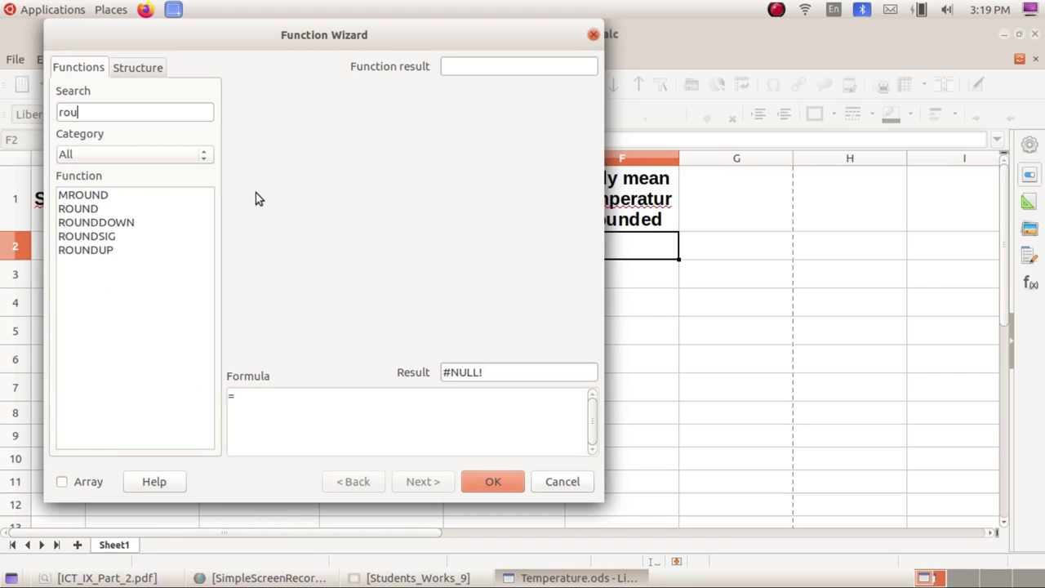
click(85, 211)
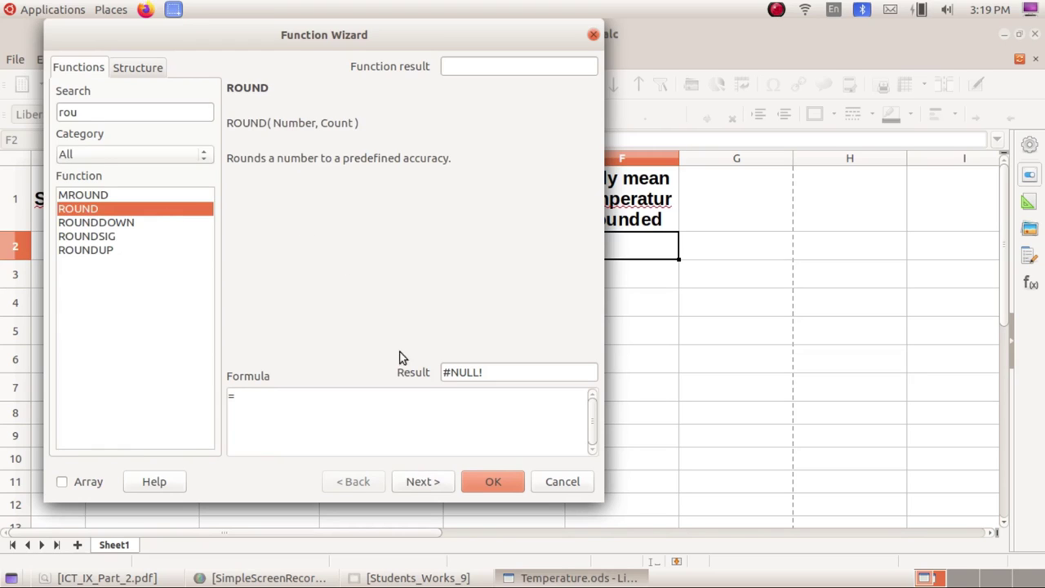
click(427, 482)
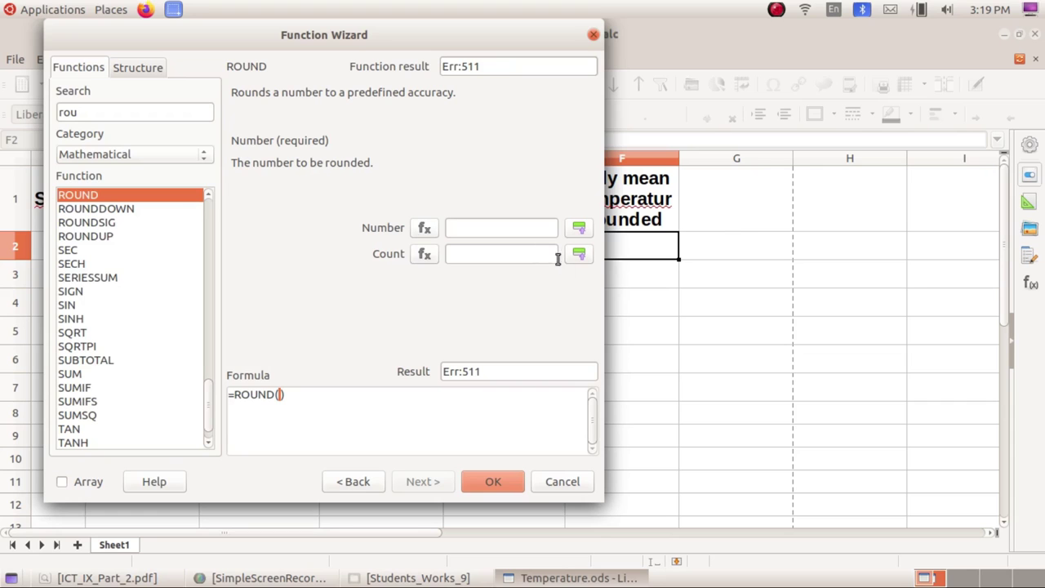
Set ROUND's Number to E2 and Count to 0, so F2 shows 31
click(578, 228)
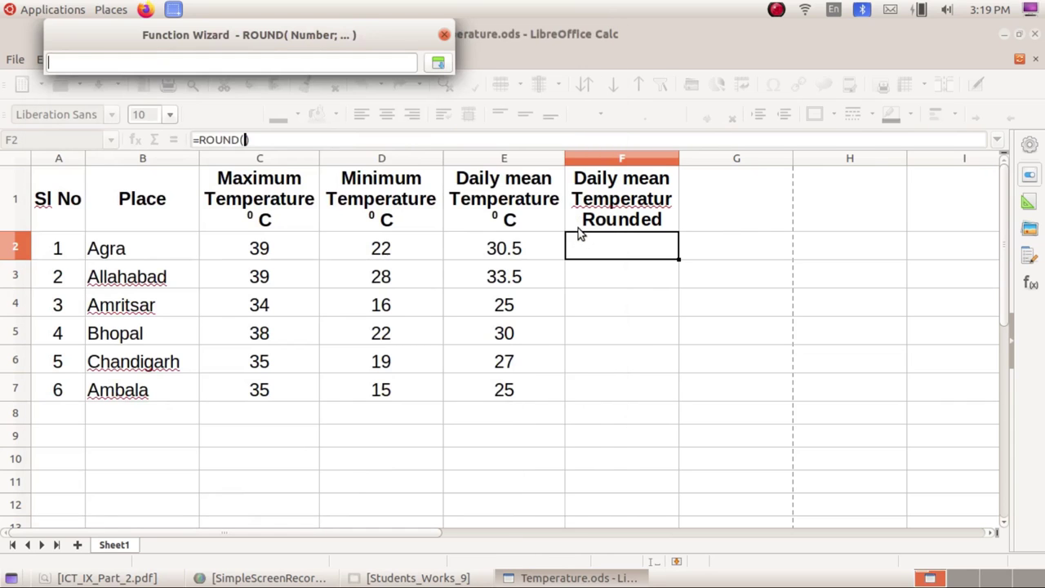
click(525, 252)
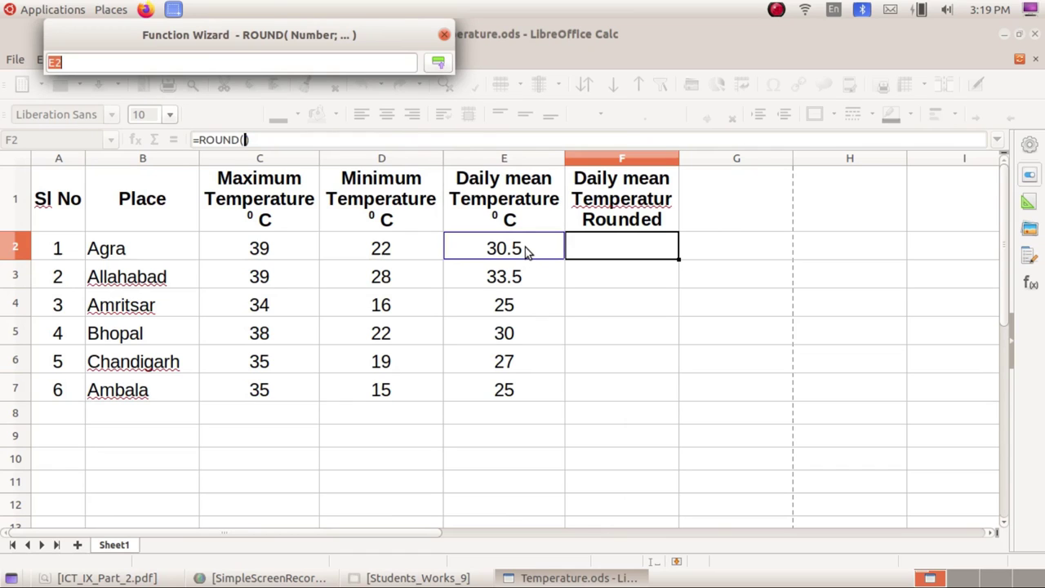
click(440, 64)
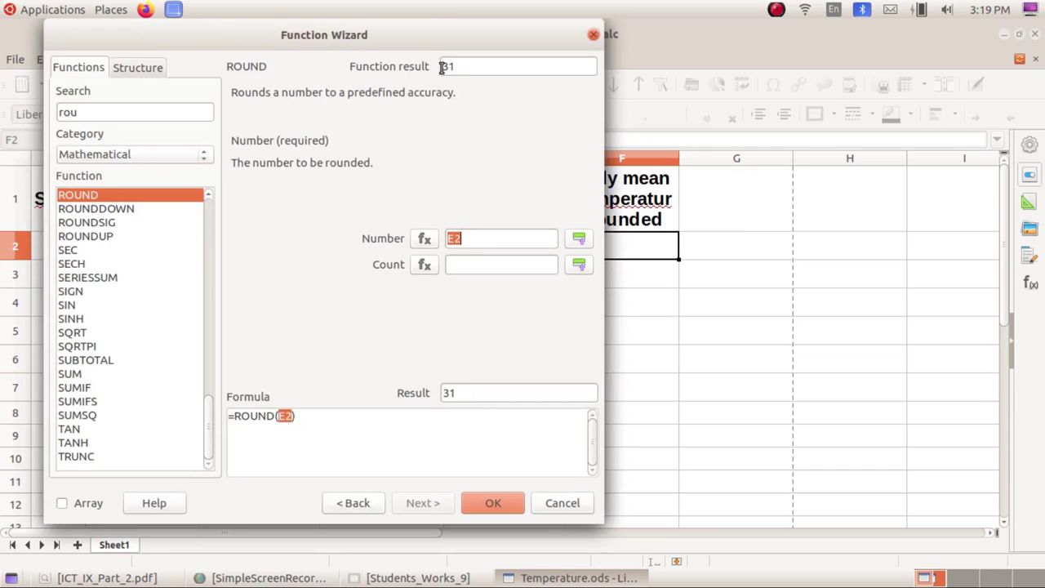
click(486, 269)
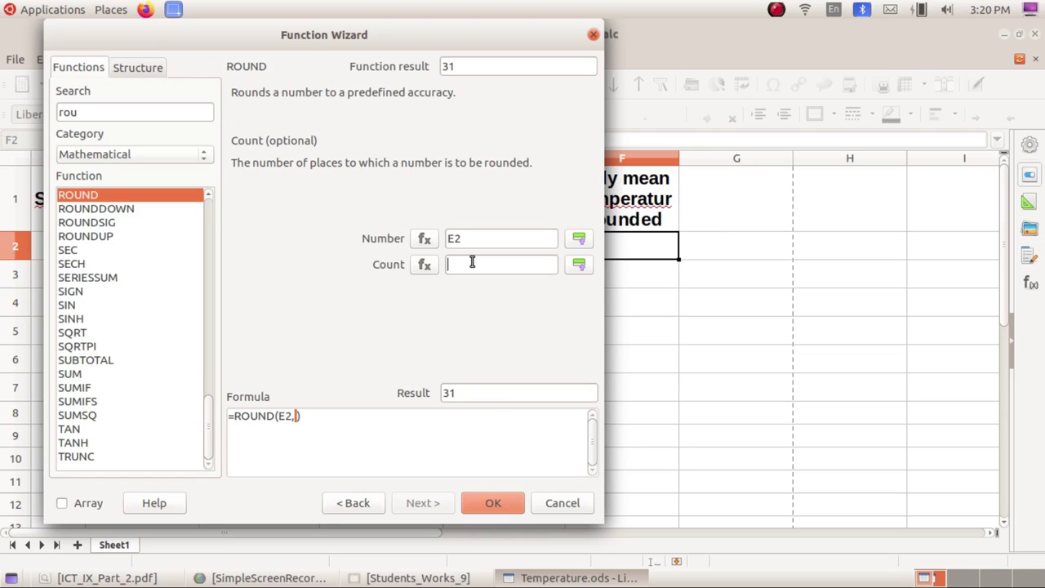
text(0)
click(487, 505)
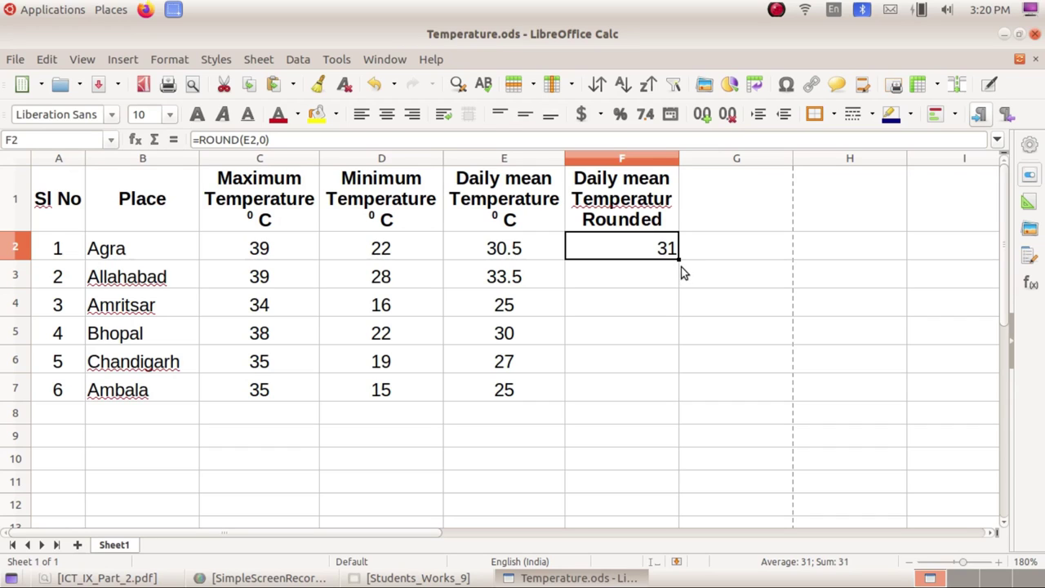
Fill the ROUND formula from F2 down to F7, centre column F, and save the spreadsheet
drag(678, 259, 671, 393)
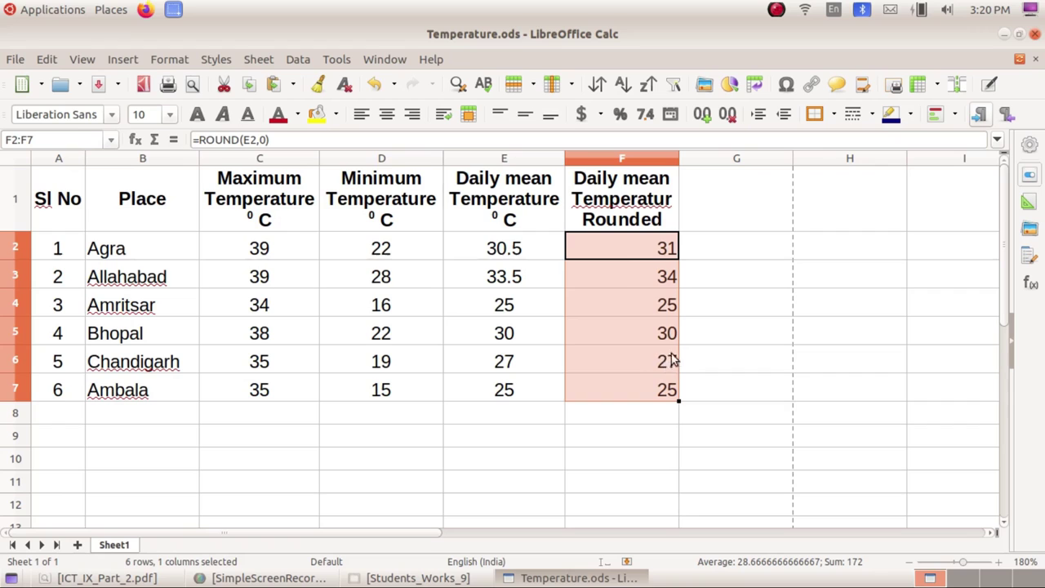
click(387, 114)
click(671, 415)
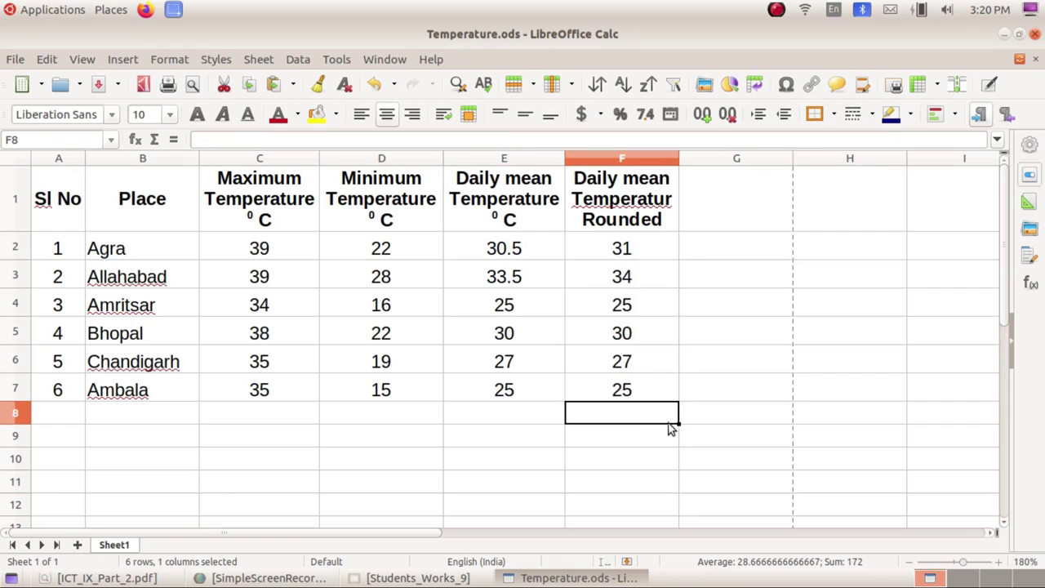
click(97, 84)
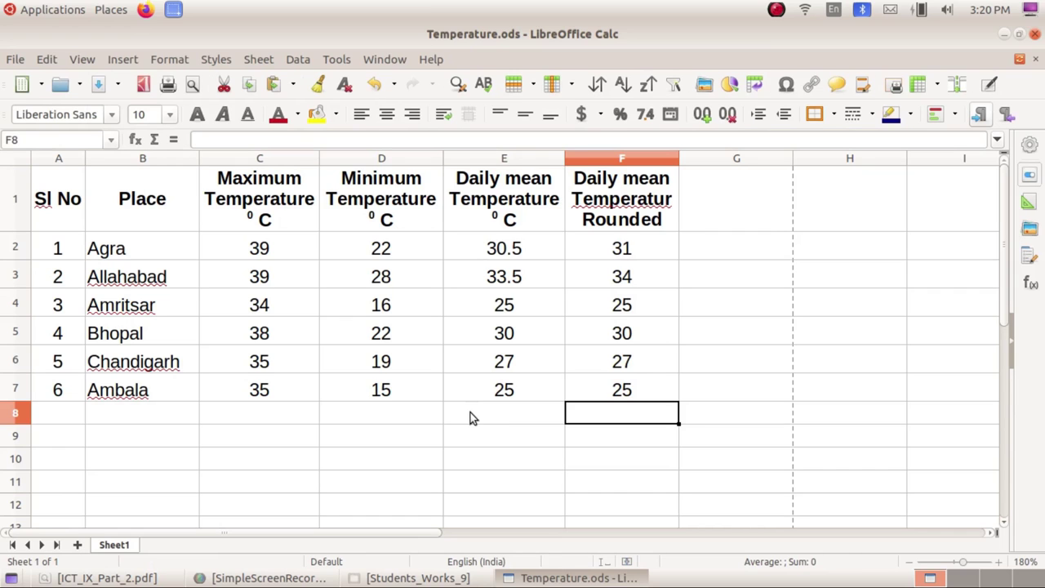
key(Up)
key(Up)
key(Up)
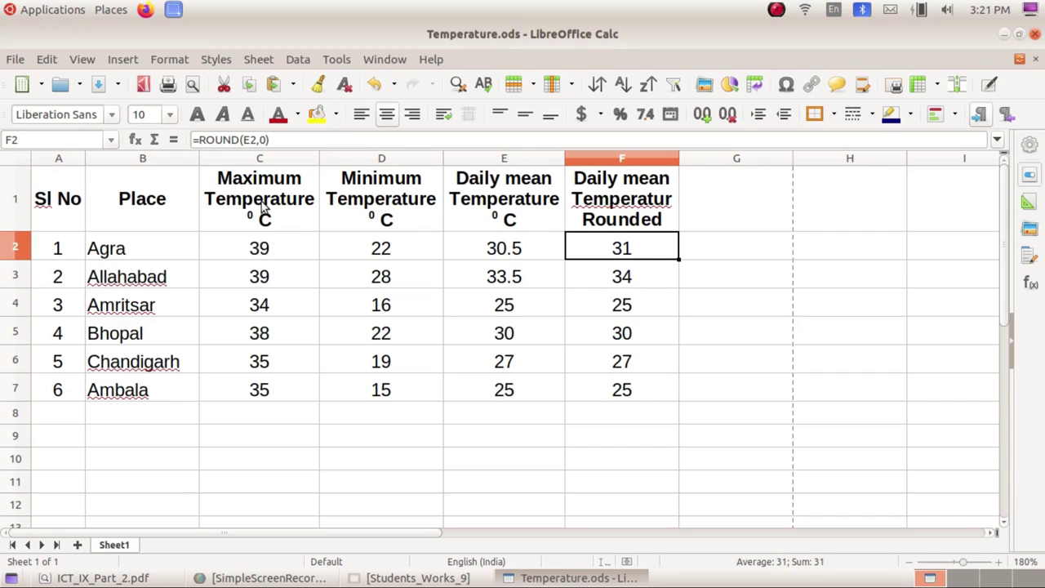
Change F2's ROUND Count from 0 to 2 so it shows 30.5
click(135, 141)
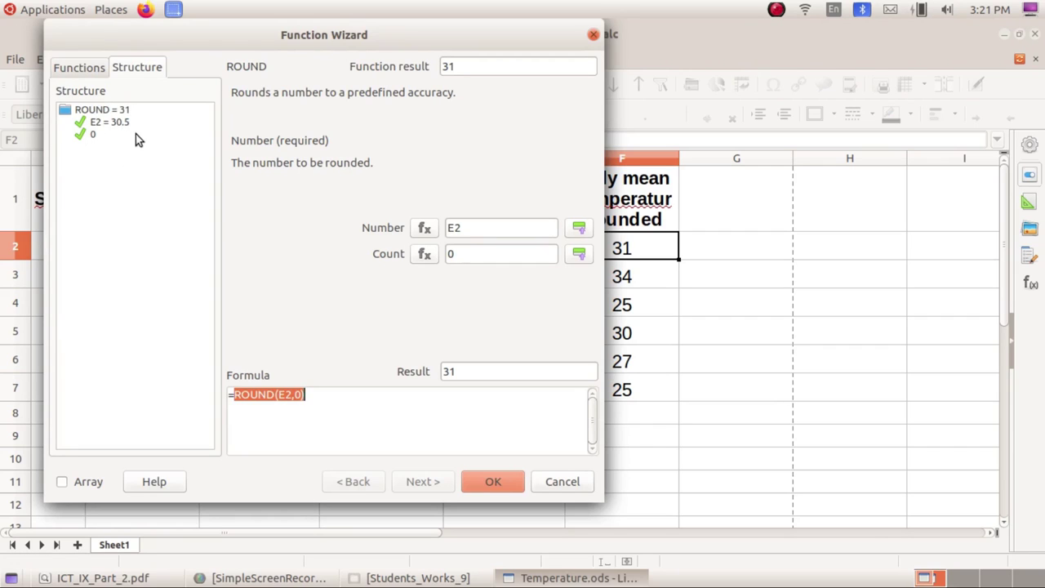
double_click(455, 256)
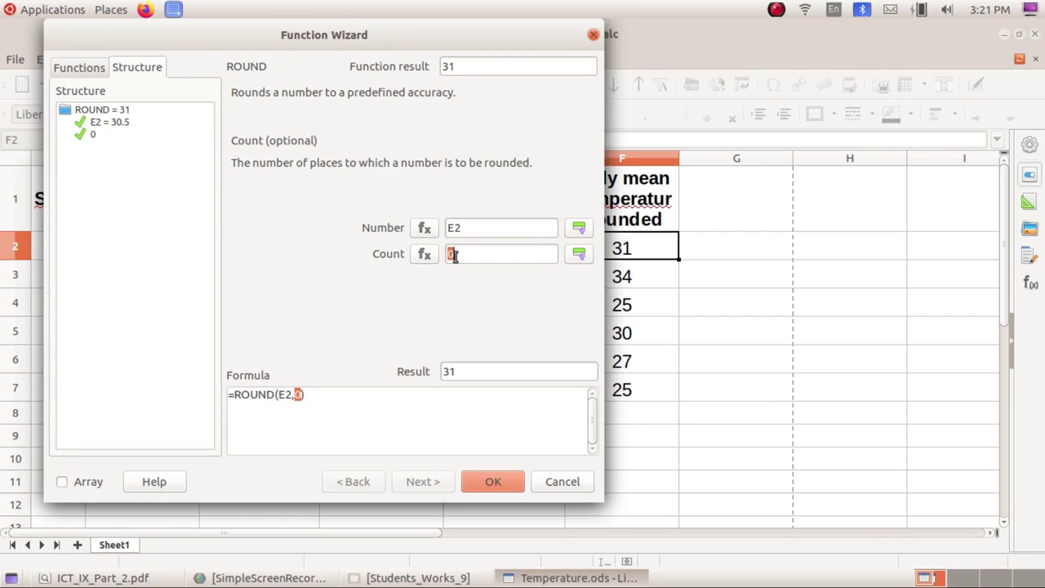
text(2)
click(495, 481)
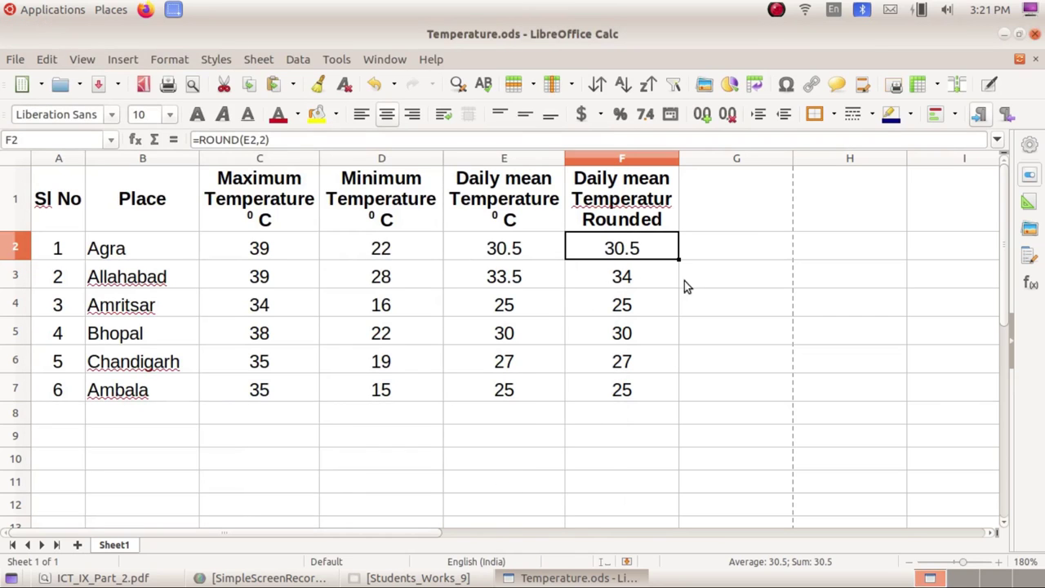
Fill the two-decimal formula to F7, then undo back to whole-number rounding
drag(680, 259, 681, 403)
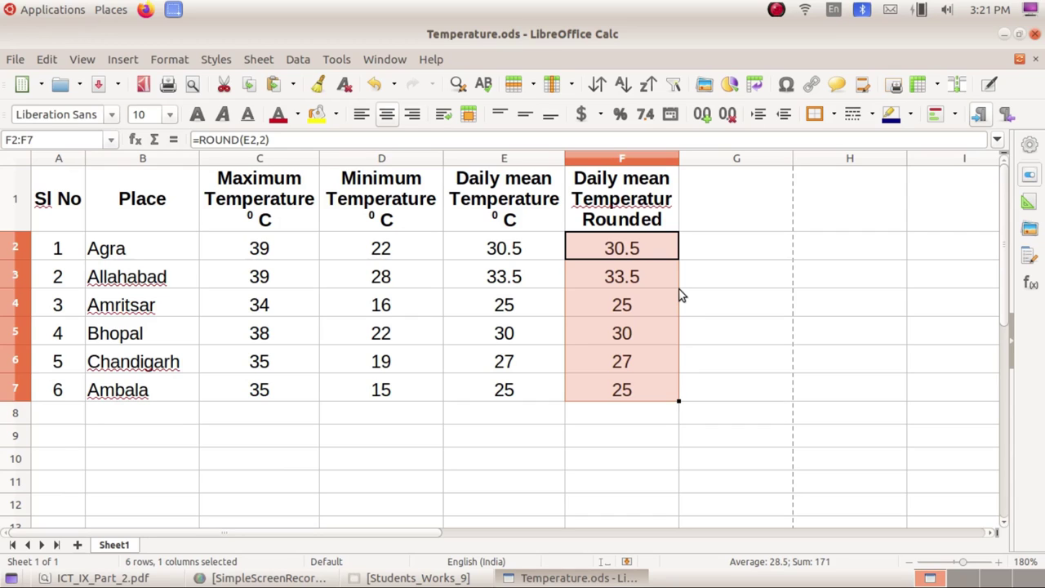
key(ctrl+z)
key(ctrl+z)
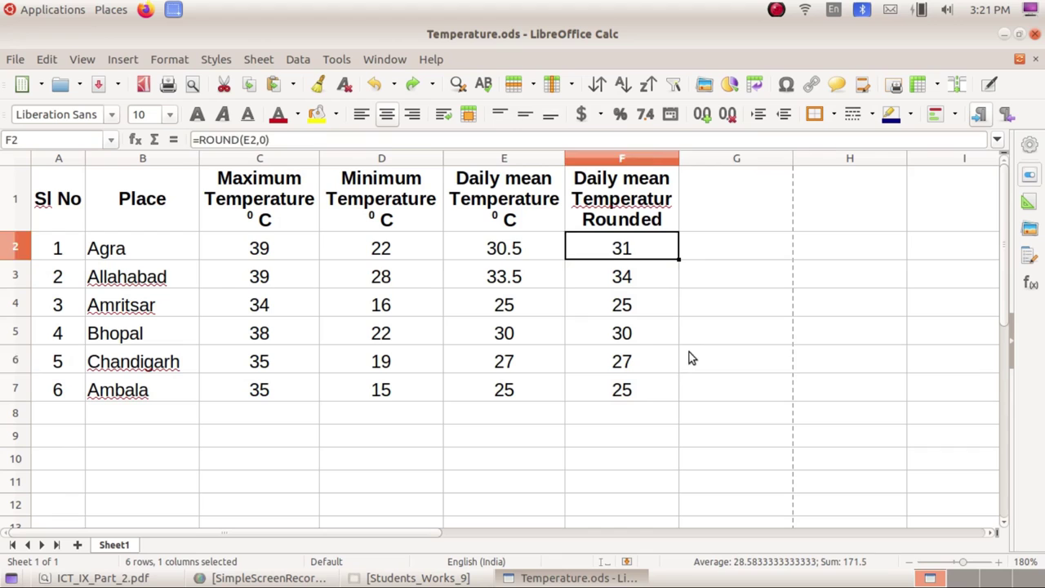
click(689, 352)
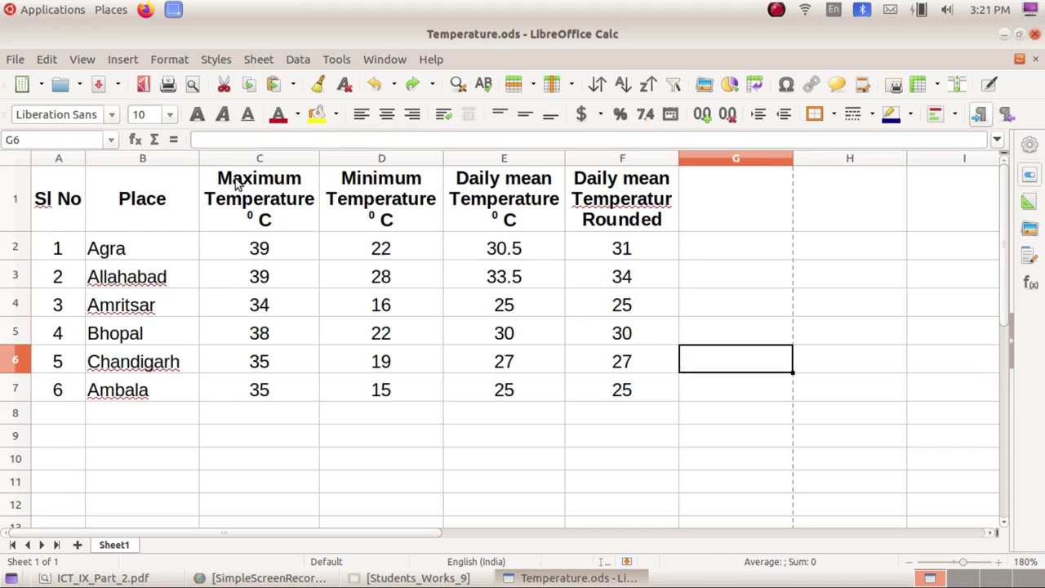